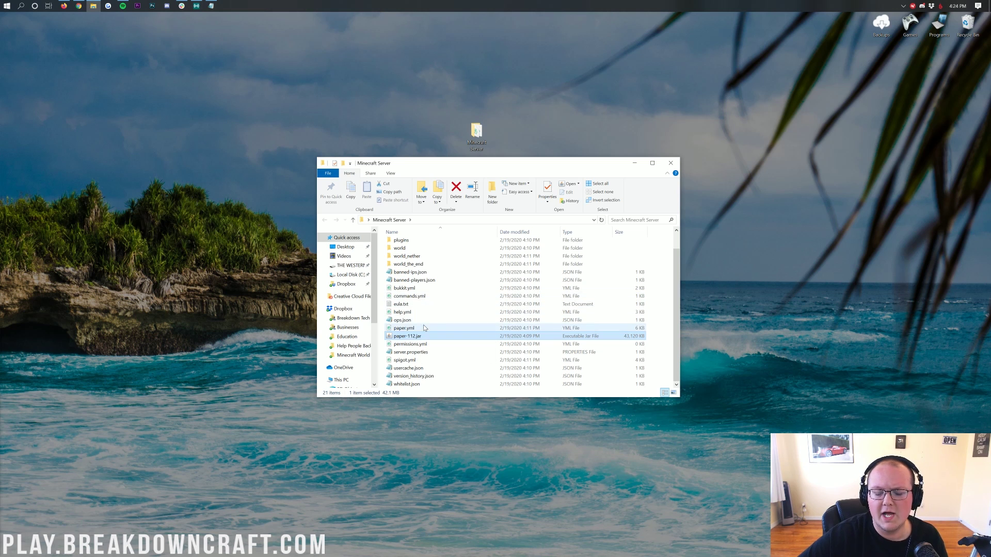
scroll(450, 329, "up", 1)
scroll(452, 262, "down", 1)
scroll(450, 310, "up", 1)
scroll(450, 352, "down", 1)
scroll(451, 340, "up", 1)
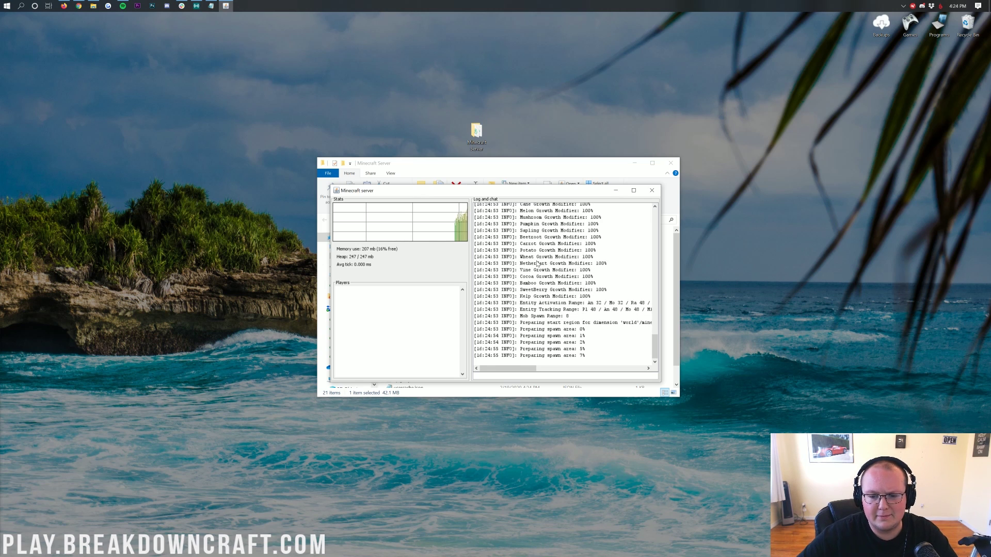
Step: Examine the memory usage graph and the spawn area preparation log in the running Minecraft server window
mouse_move(464, 216)
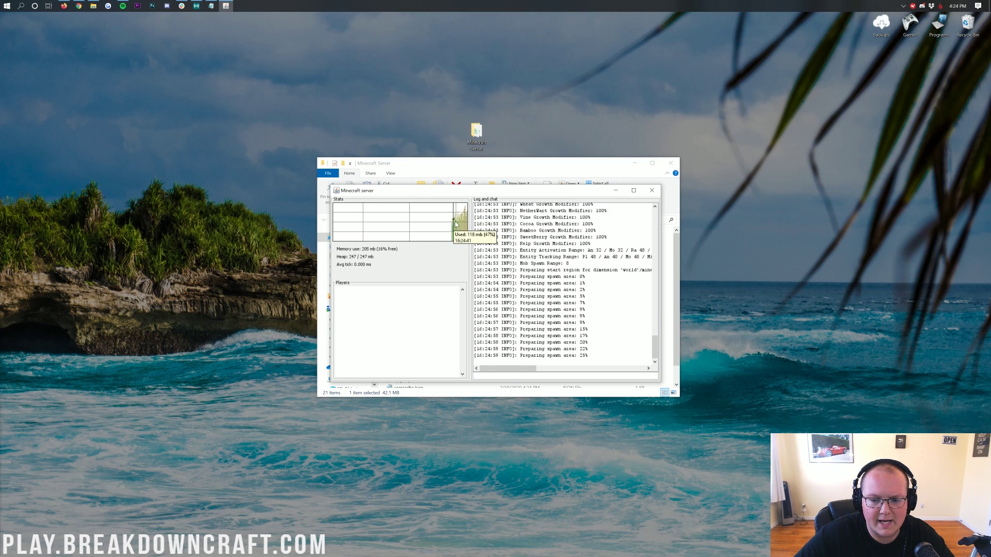
left_click(475, 376)
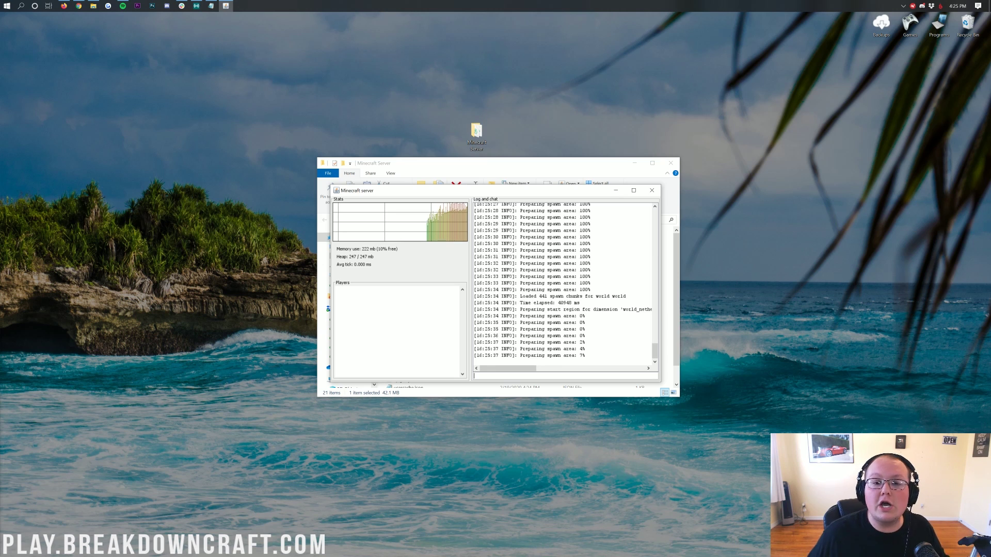
left_click(528, 163)
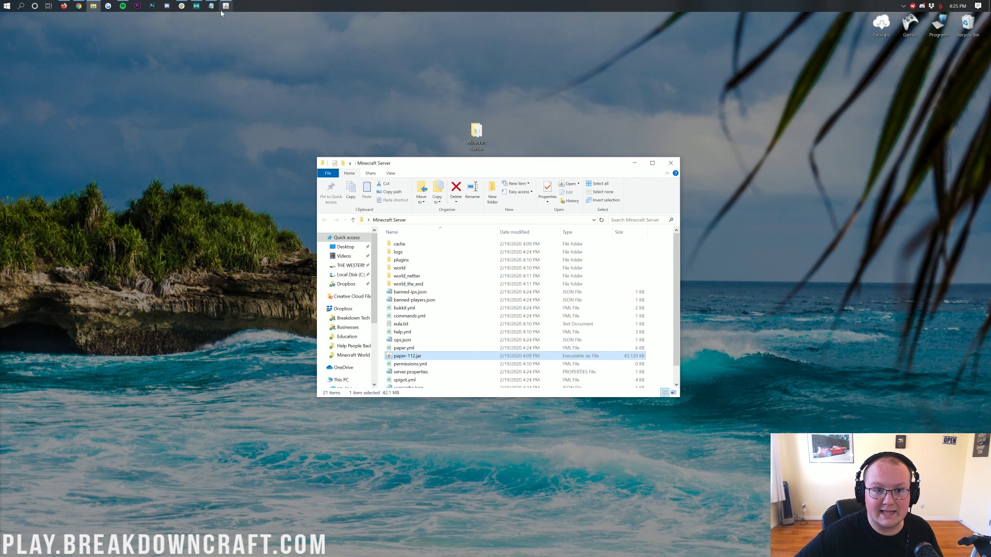
left_click(227, 44)
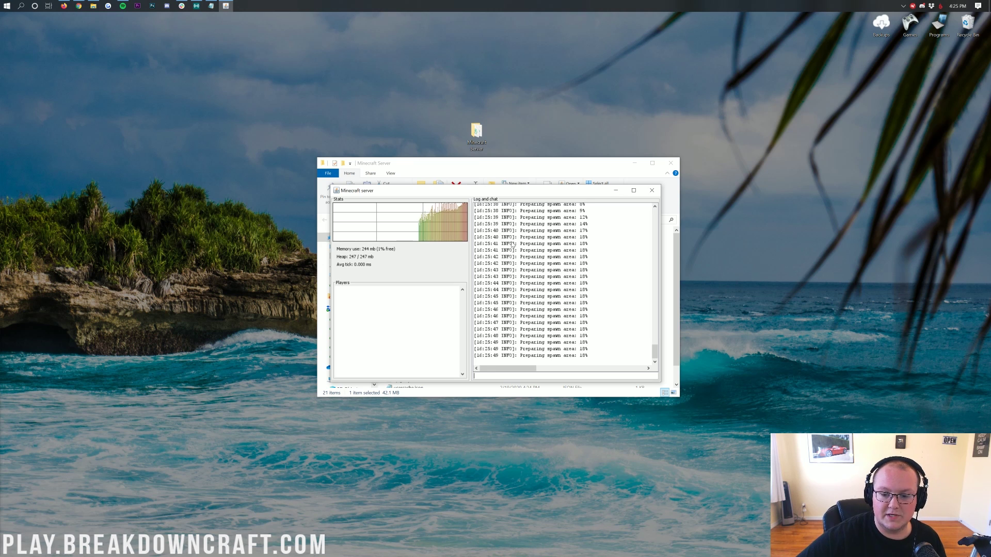
mouse_move(459, 224)
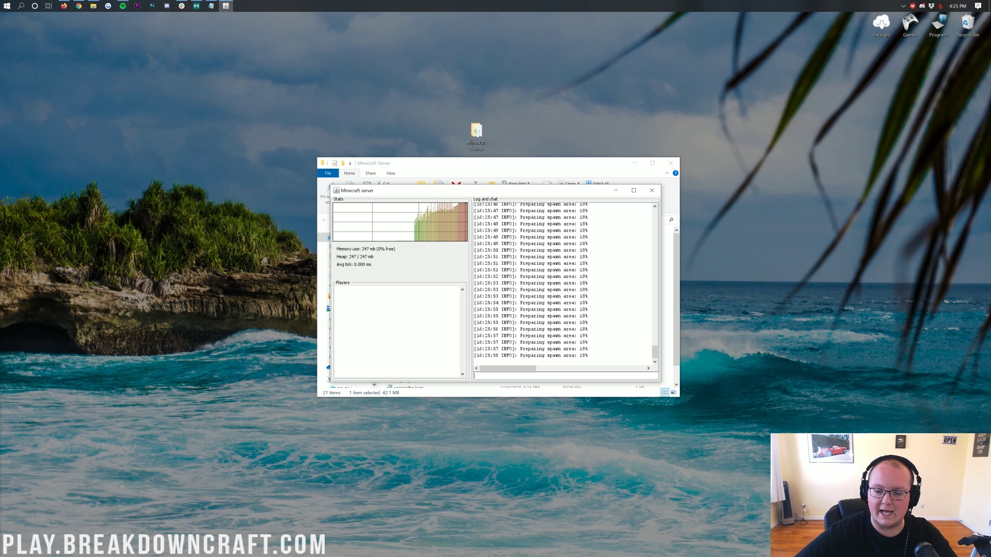
Step: Enter the stop command in the server console, end the Java(TM) Platform SE binary process in Task Manager, and close Task Manager
type("st")
right_click(212, 4)
left_click(343, 155)
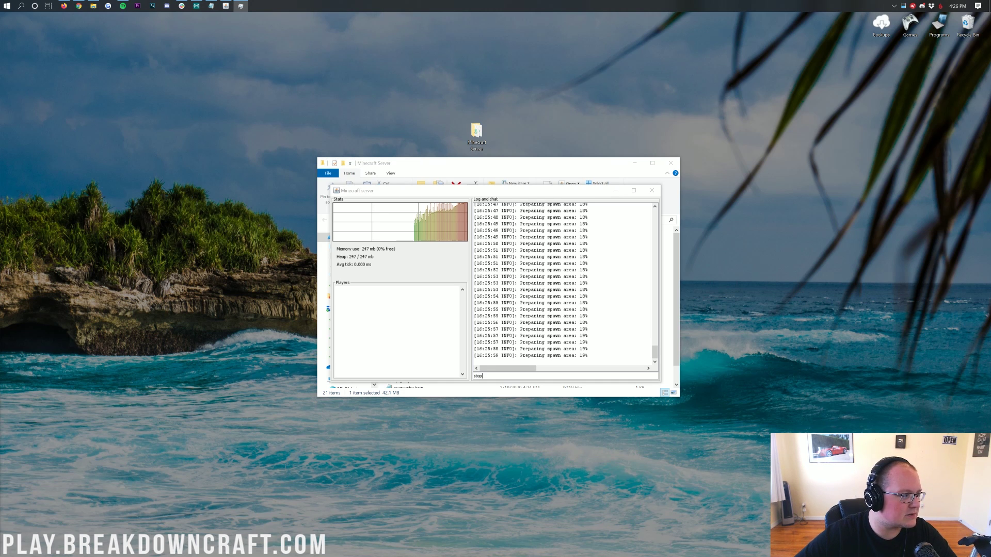
left_click_drag(476, 135, 409, 113)
right_click(307, 203)
left_click(322, 218)
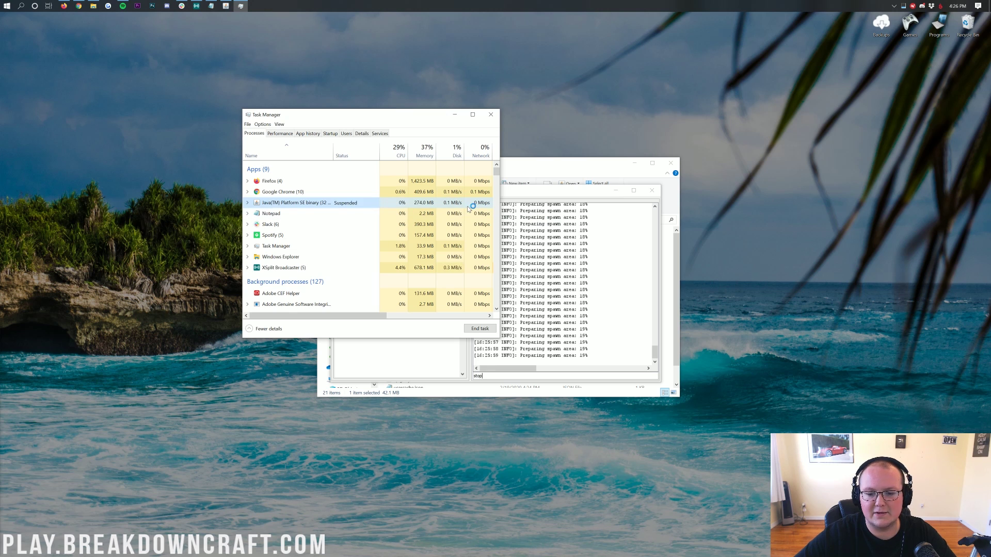
left_click(491, 114)
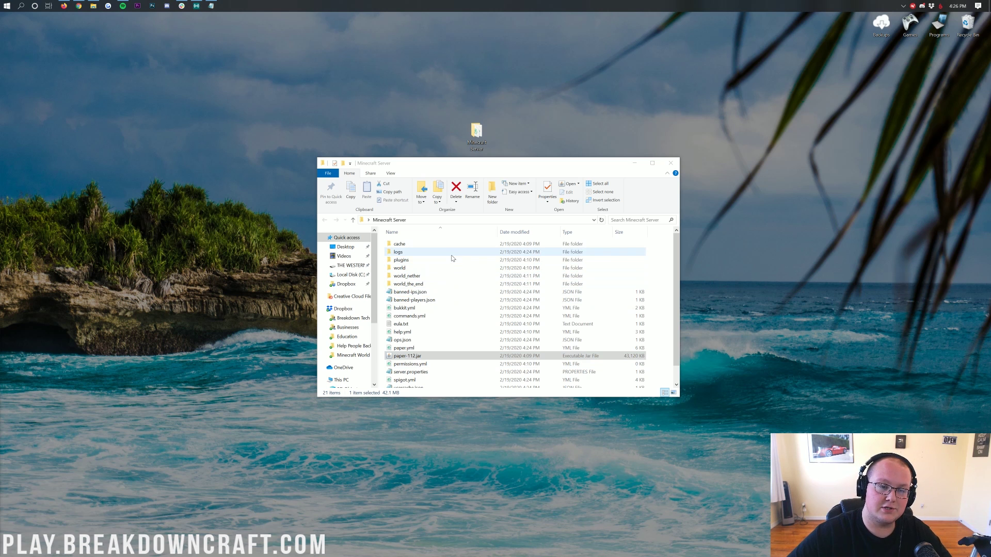
Step: Bring up the Notepad notes with the launch commands and examine the -Xmx and -Xms memory values of the 4GB Server command
left_click(214, 6)
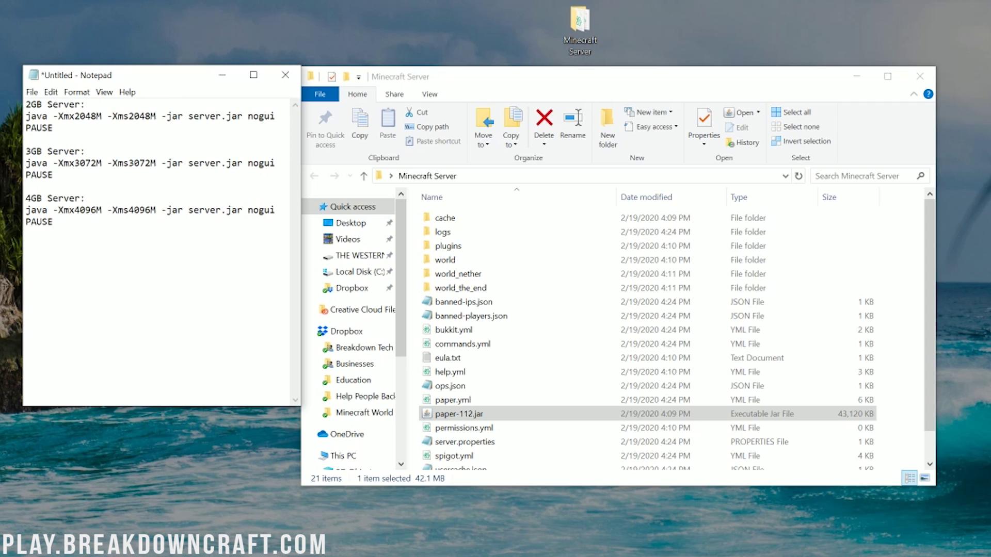
left_click_drag(80, 210, 97, 210)
key("Right")
key("Right")
key("Right")
key("Right")
key("Right")
key("Right")
key("Right")
key("shift+Right")
key("shift+Right")
key("shift+Right")
key("shift+Right")
left_click(75, 210)
key("shift+Right")
key("shift+Right")
key("shift+Right")
key("Right")
key("Right")
key("Right")
key("Right")
key("Right")
key("Right")
key("Right")
key("Right")
key("Right")
key("Right")
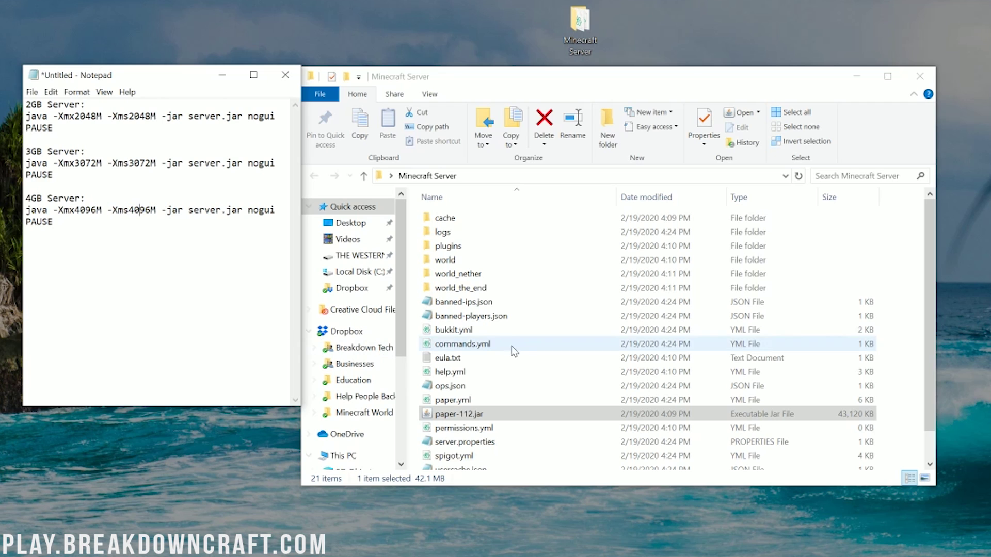
Step: Rename paper-112.jar in the Minecraft Server folder to server.jar, and undo the rename
scroll(496, 361, "down", 1)
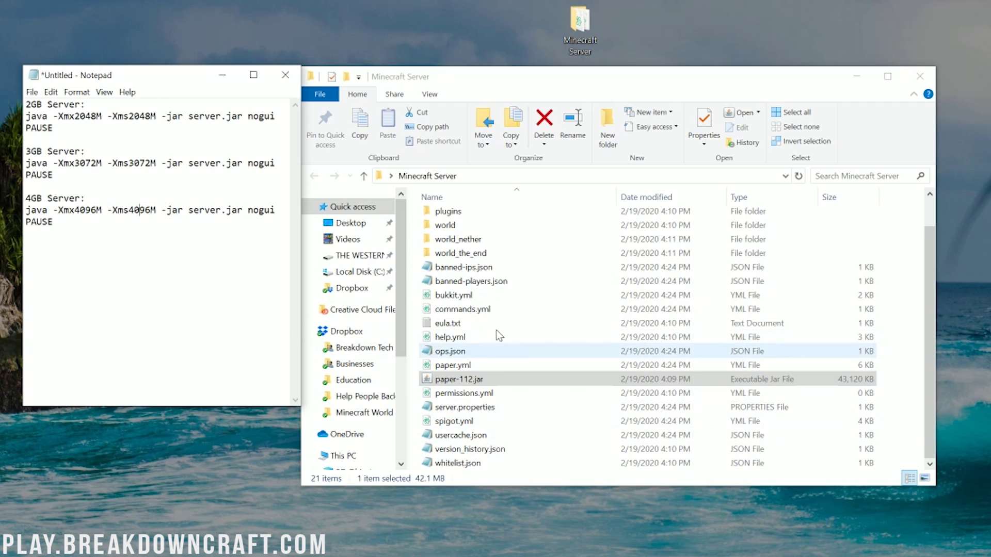
left_click(447, 382)
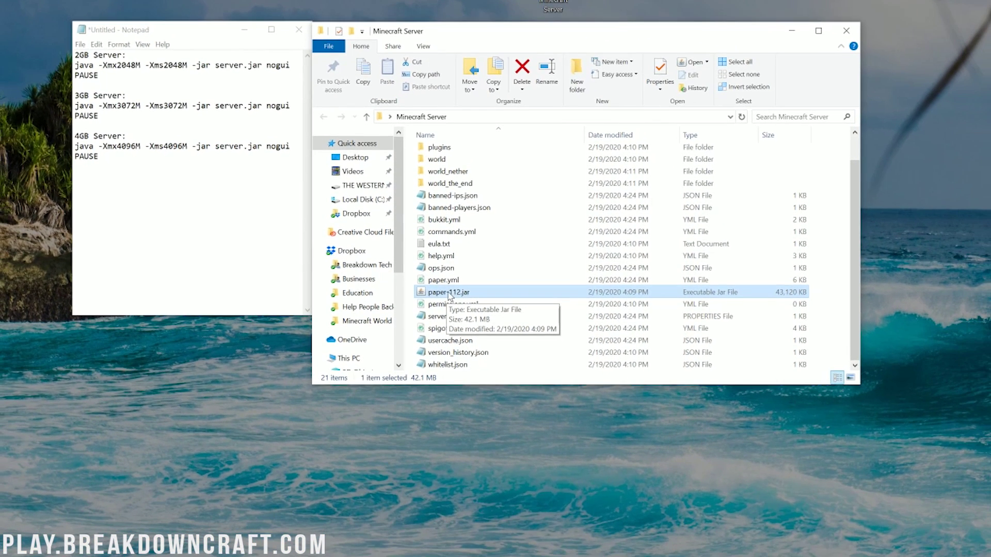
right_click(448, 295)
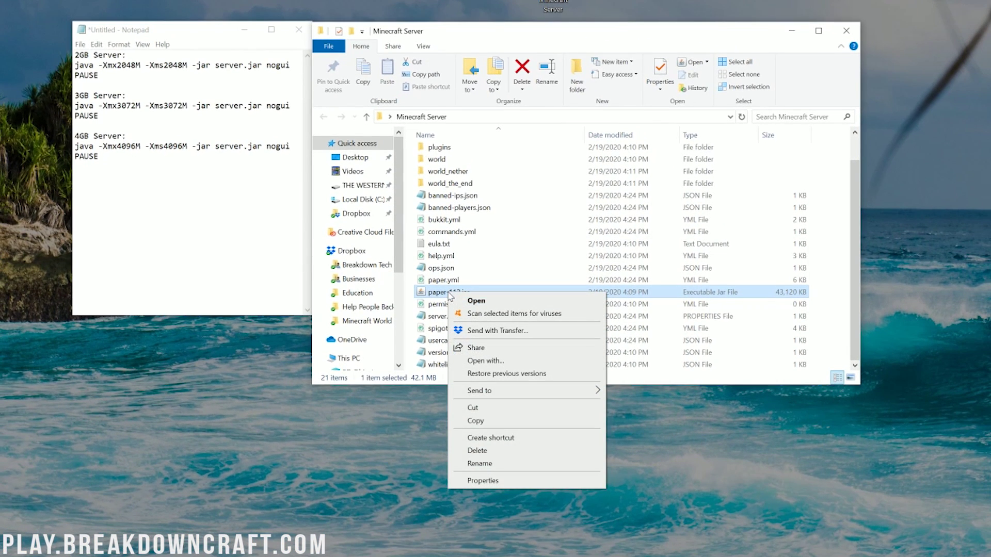
left_click(476, 465)
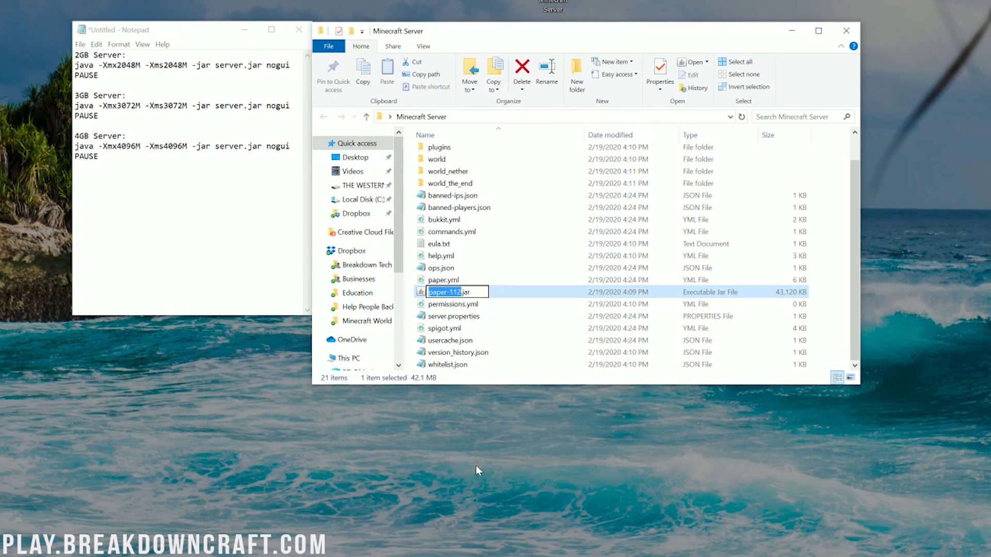
type("server")
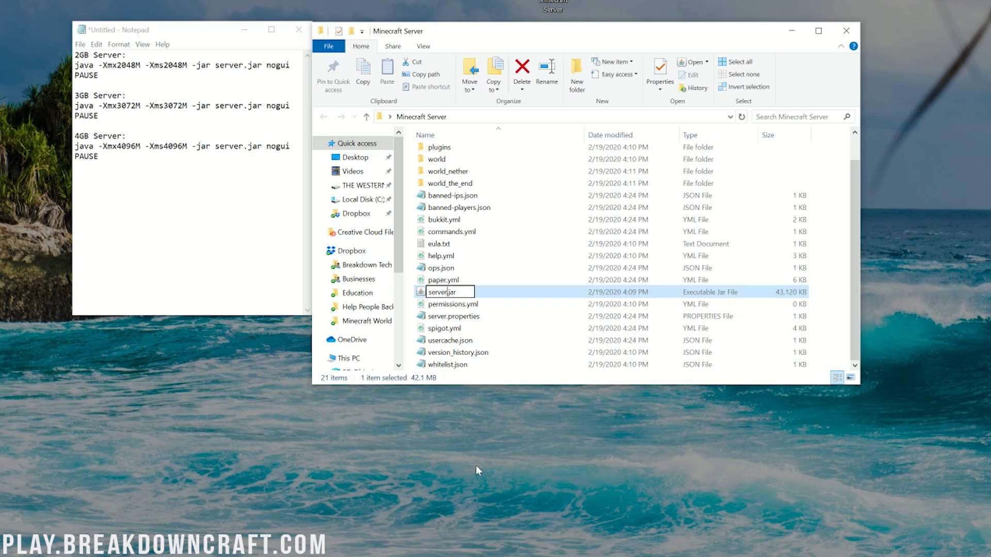
left_click(476, 291)
left_click(445, 304)
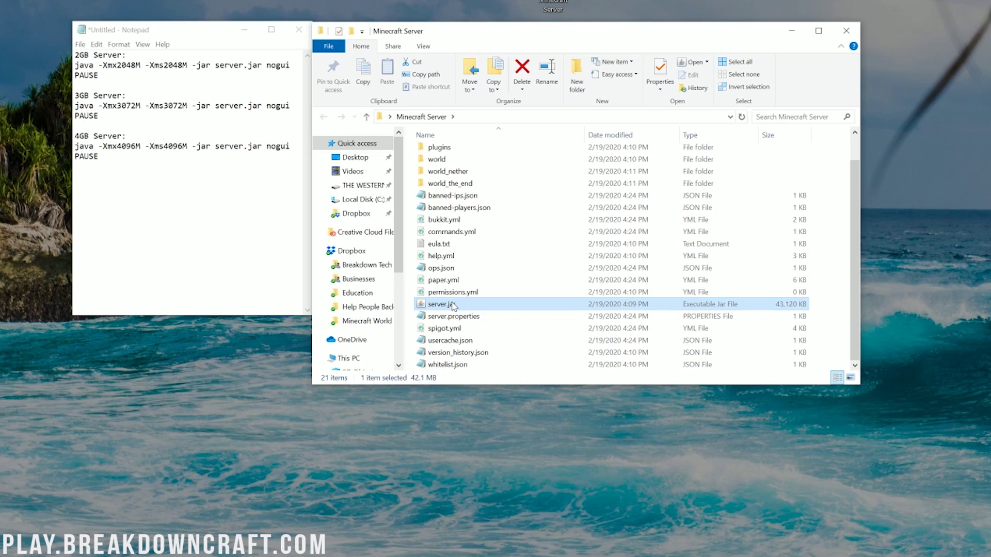
key("ctrl+z")
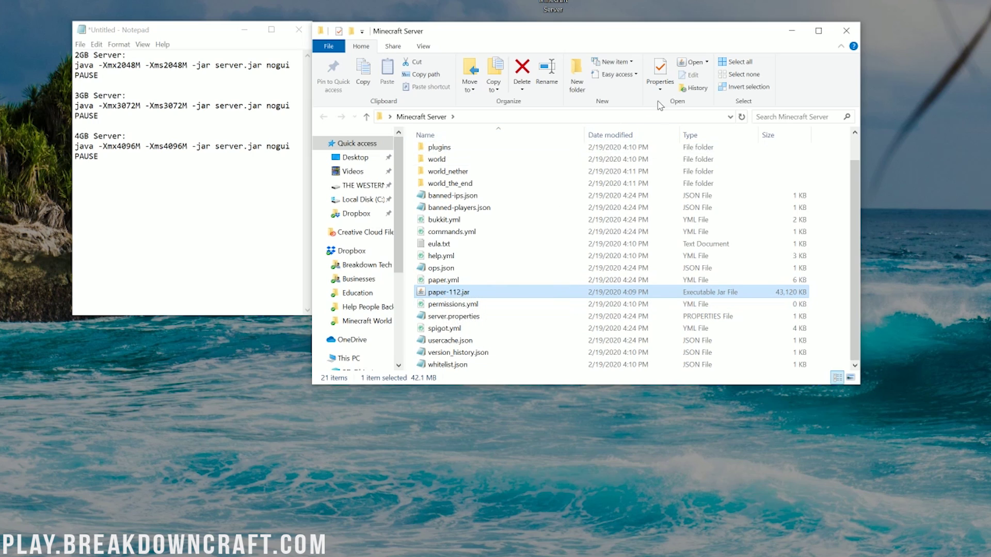
Step: Turn the display of file name extensions off and back on for the Minecraft Server folder
left_click(425, 46)
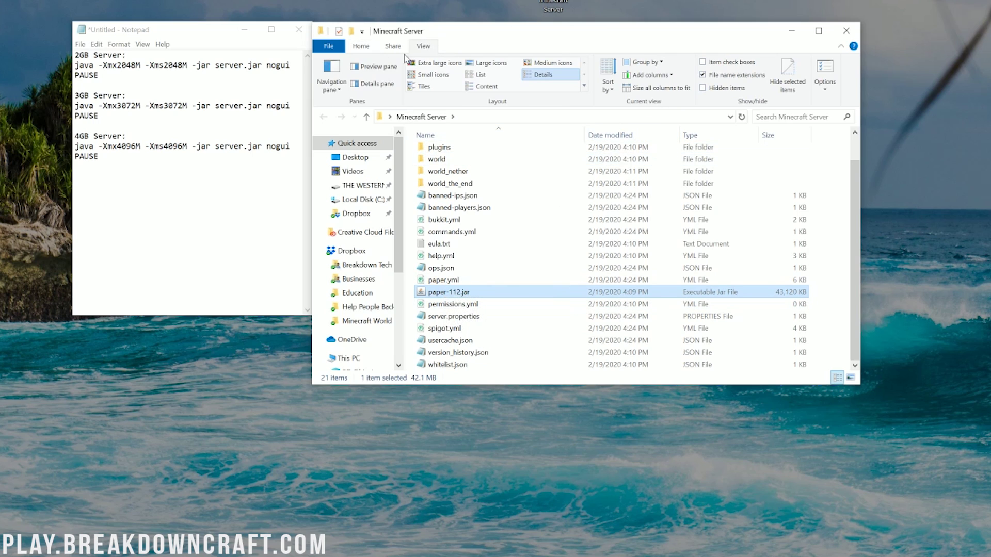
left_click(710, 77)
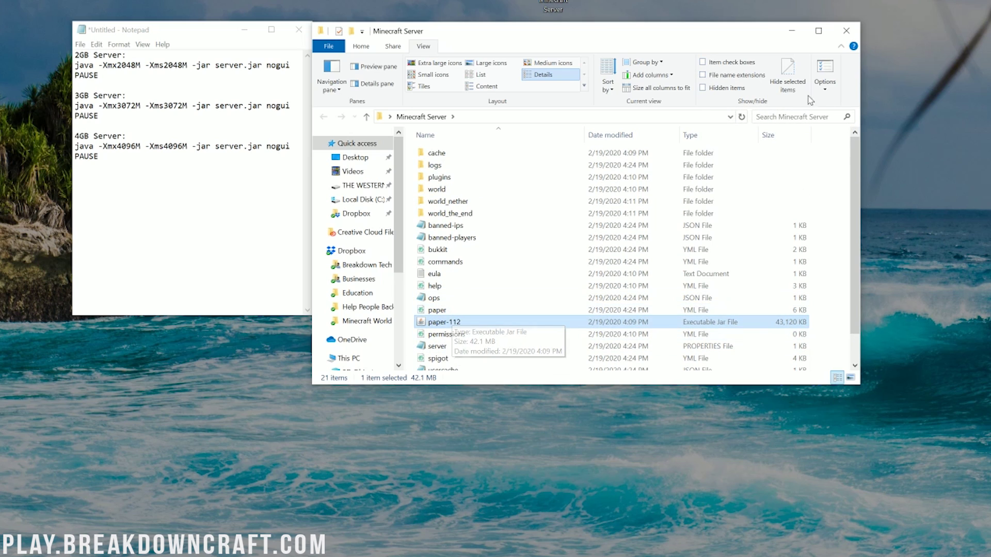
left_click(725, 76)
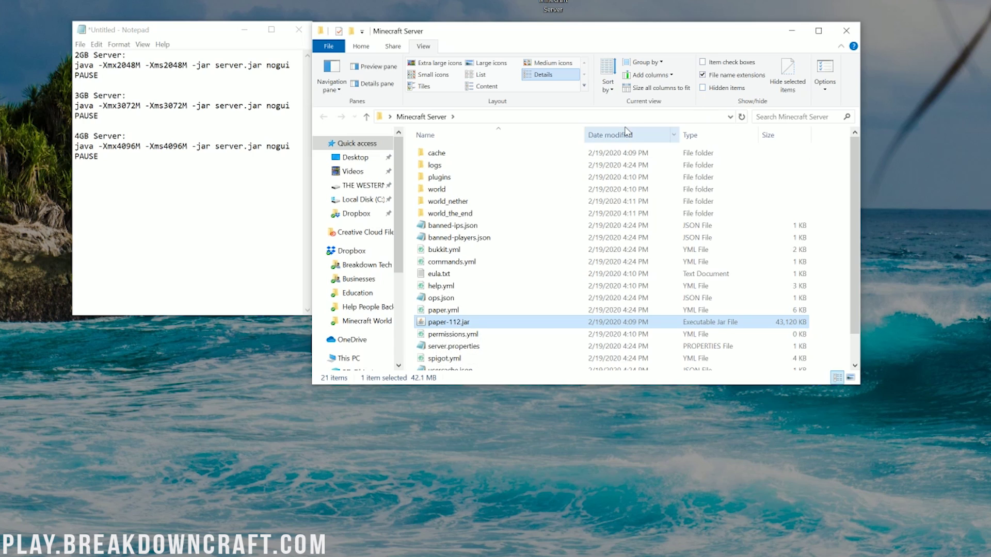
Step: Rename the paper-112.jar file in the Minecraft Server folder to server.jar
key("F2")
type("server")
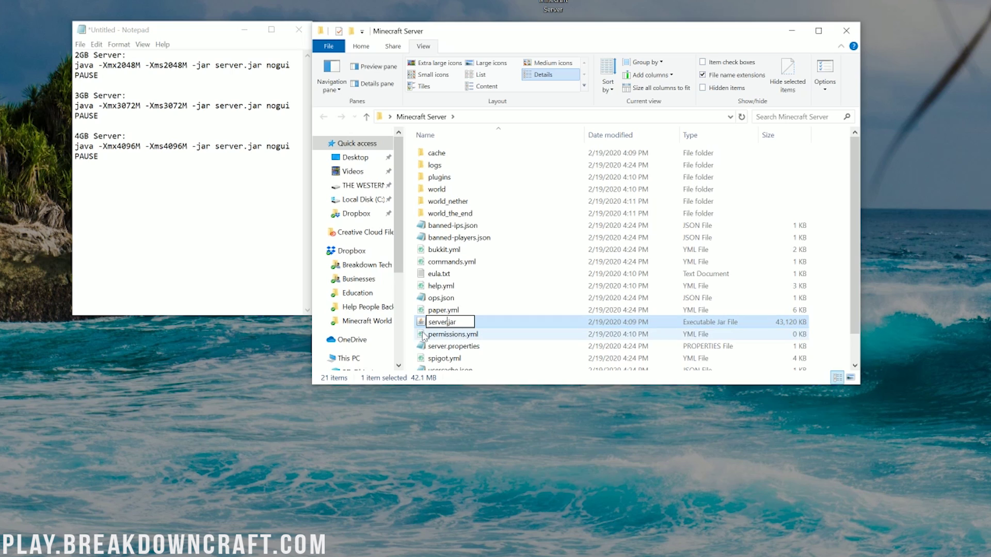
left_click(445, 335)
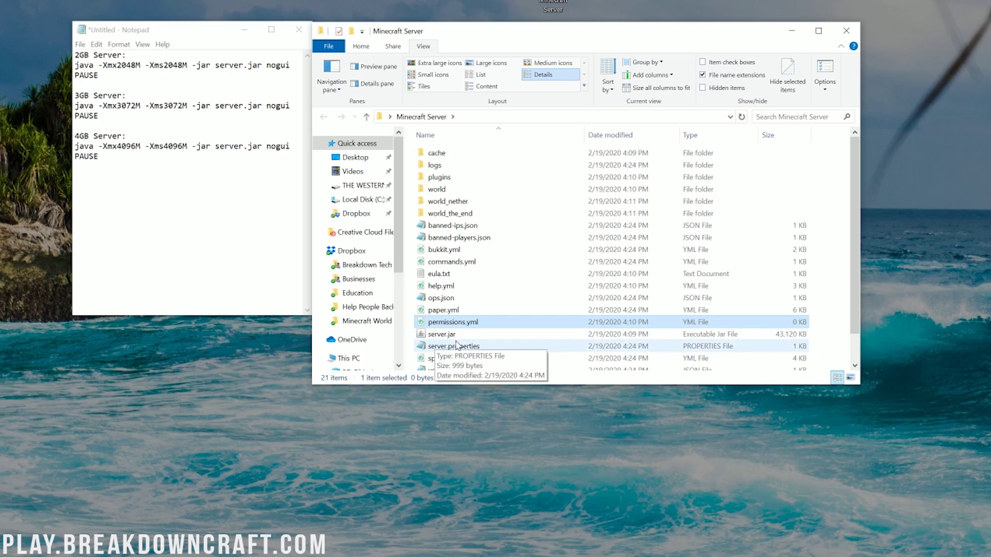
left_click(472, 346)
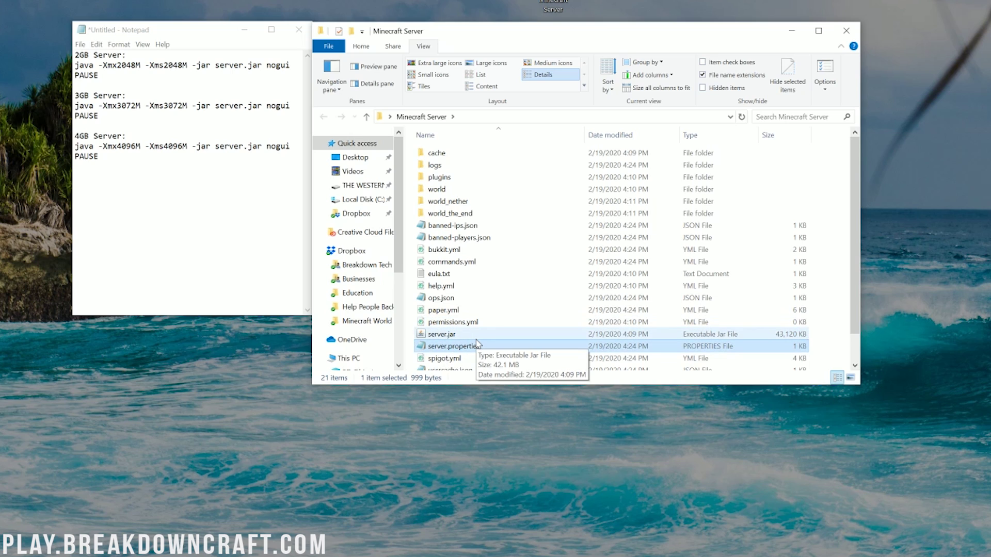
Step: Create a new text document in the Minecraft Server folder and open it in Notepad beside the launch command notes
scroll(476, 344, "down", 1)
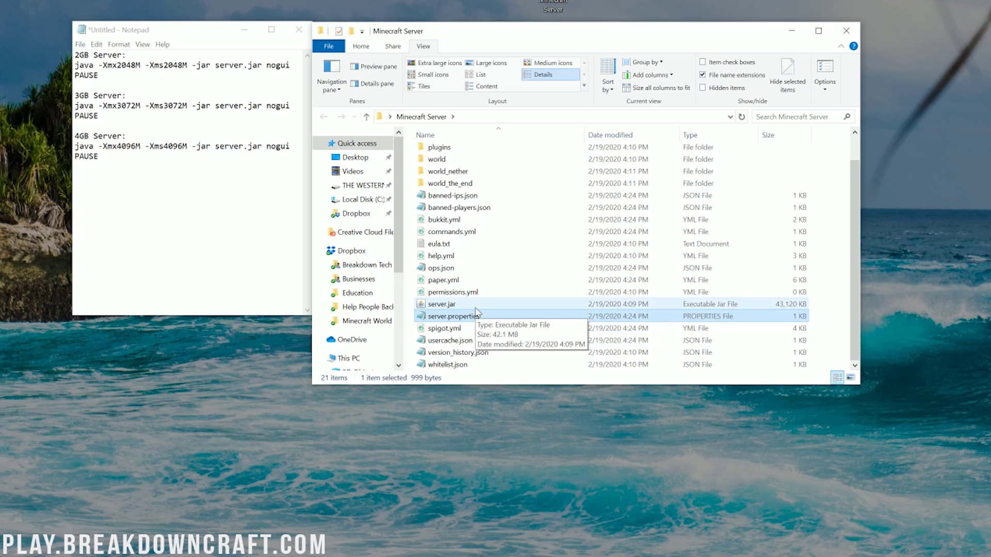
right_click(469, 263)
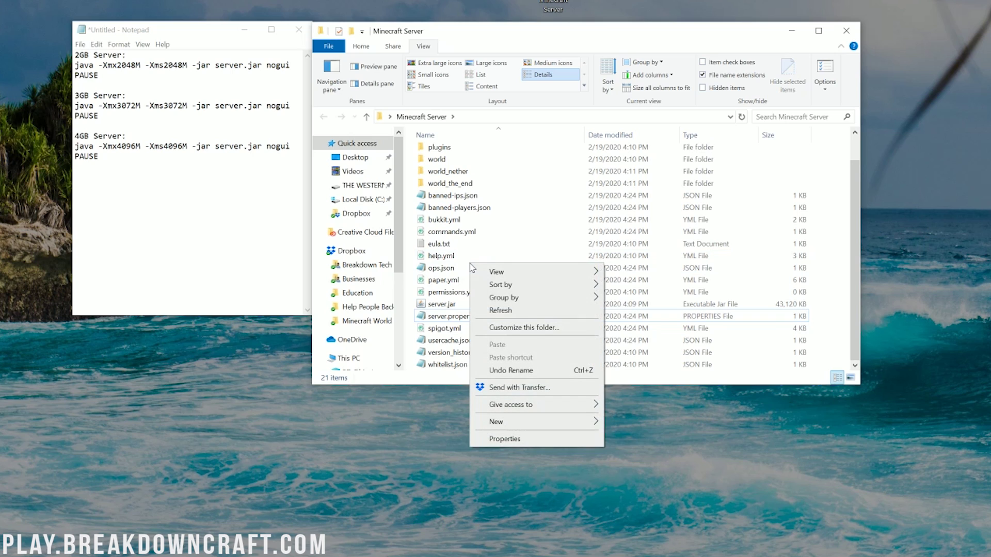
mouse_move(520, 422)
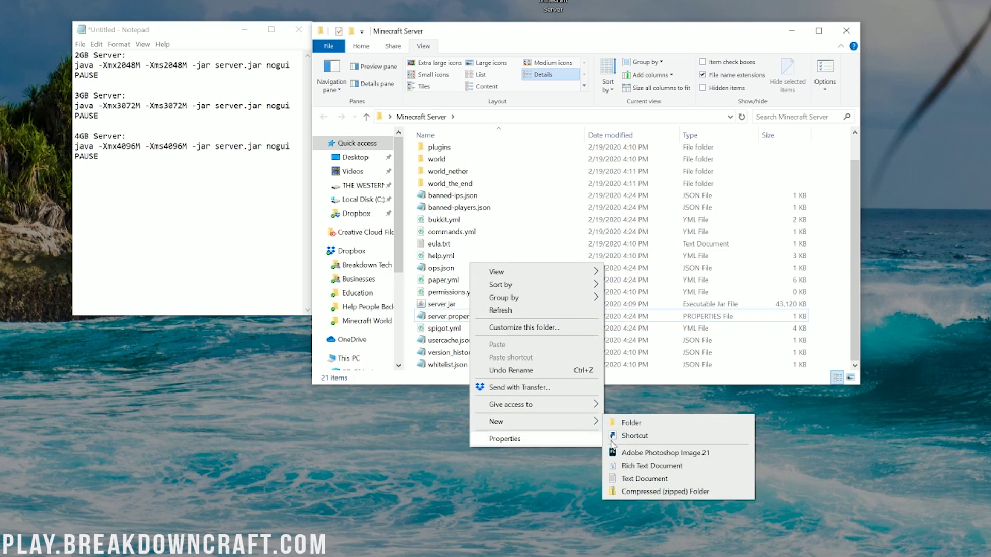
left_click(633, 479)
left_click(541, 262)
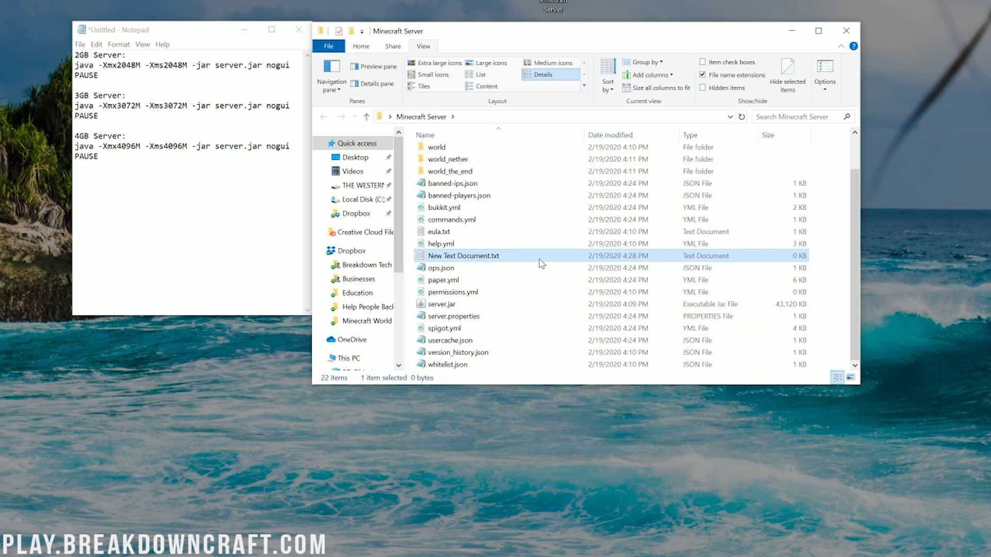
double_click(464, 256)
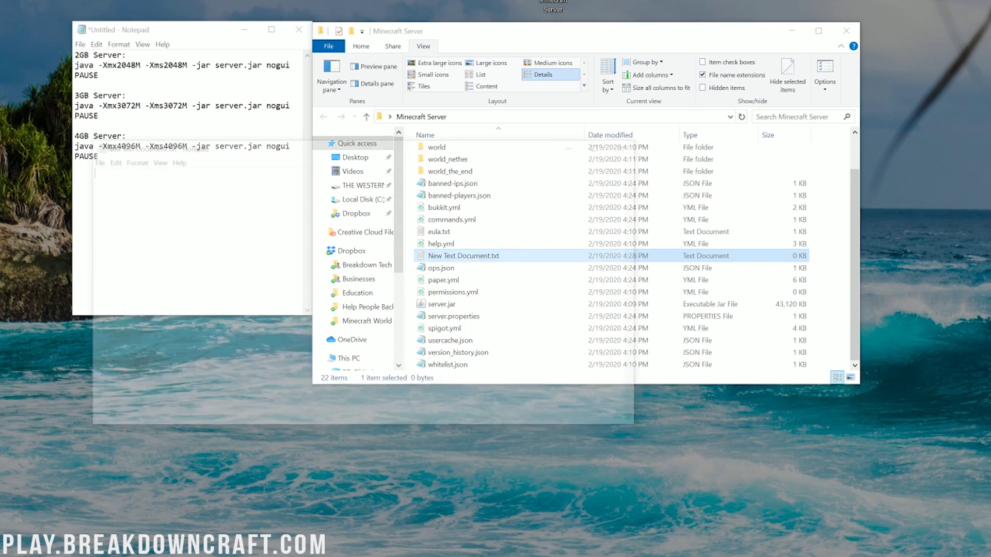
left_click_drag(594, 54, 639, 59)
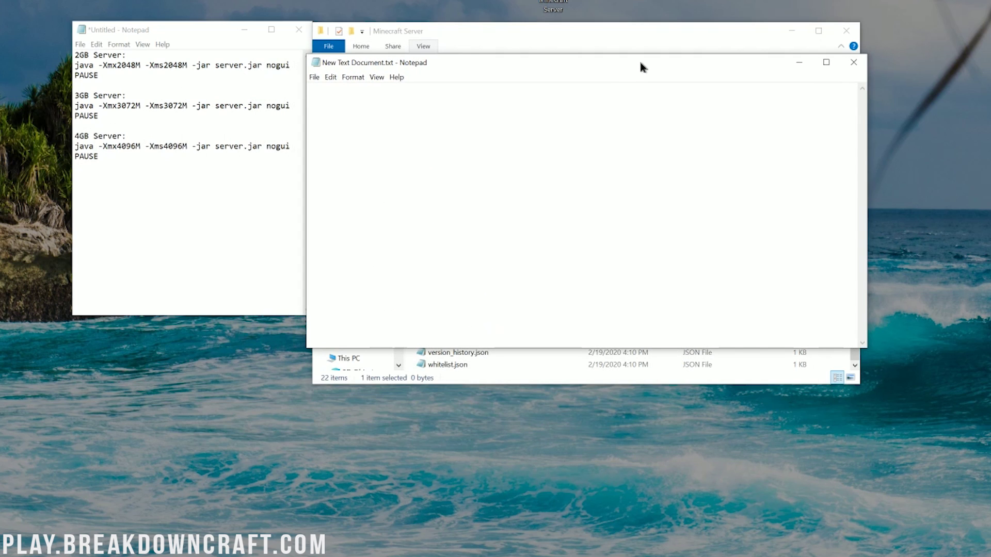
Step: Copy the java command and PAUSE lines under 4GB Server from the notes into the new text document
left_click(98, 116)
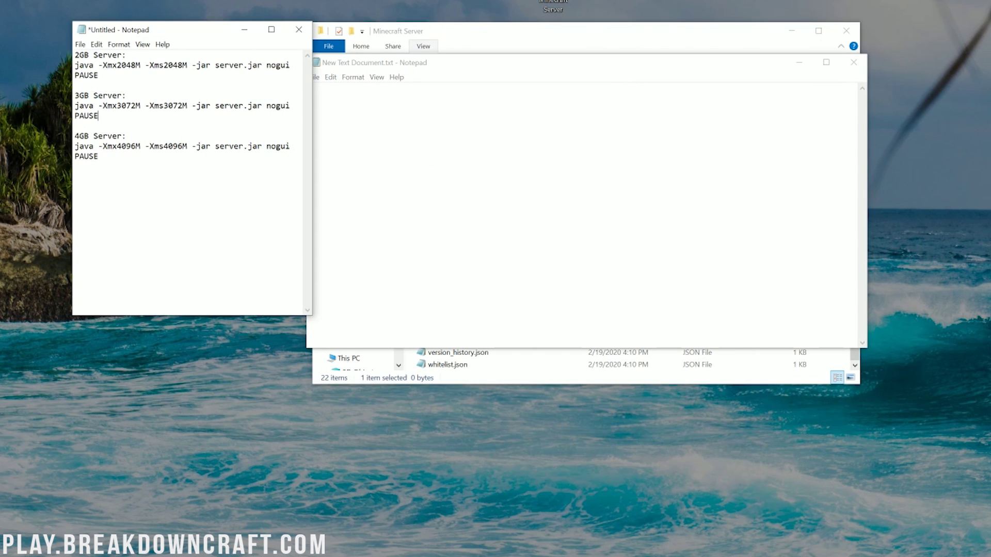
left_click_drag(75, 146, 99, 157)
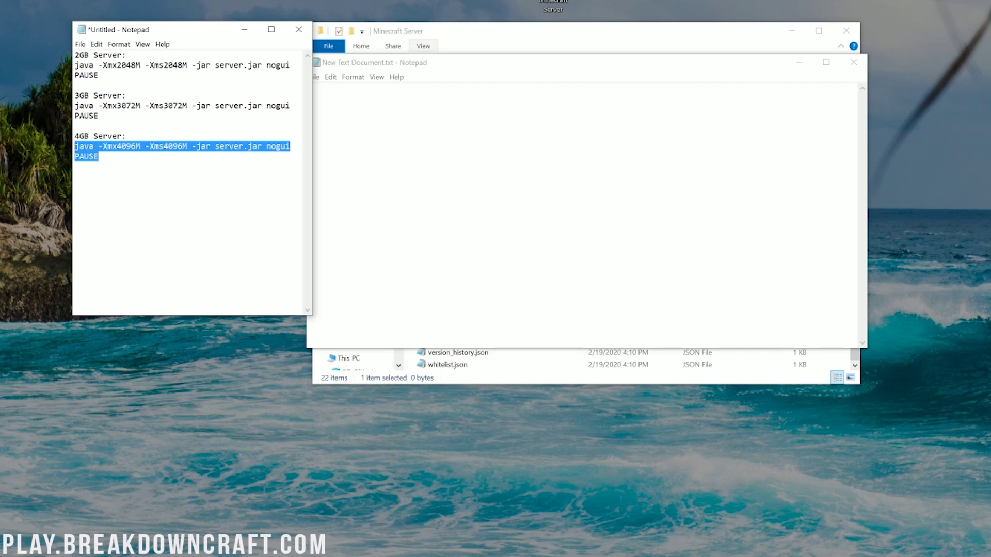
left_click(78, 146)
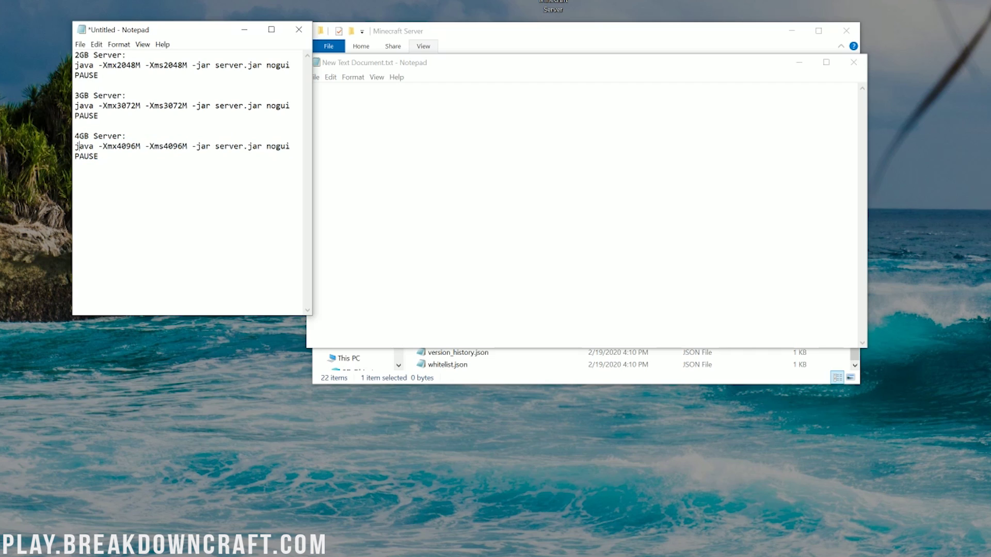
left_click_drag(75, 146, 98, 157)
key("ctrl+c")
key("alt+Tab")
key("ctrl+v")
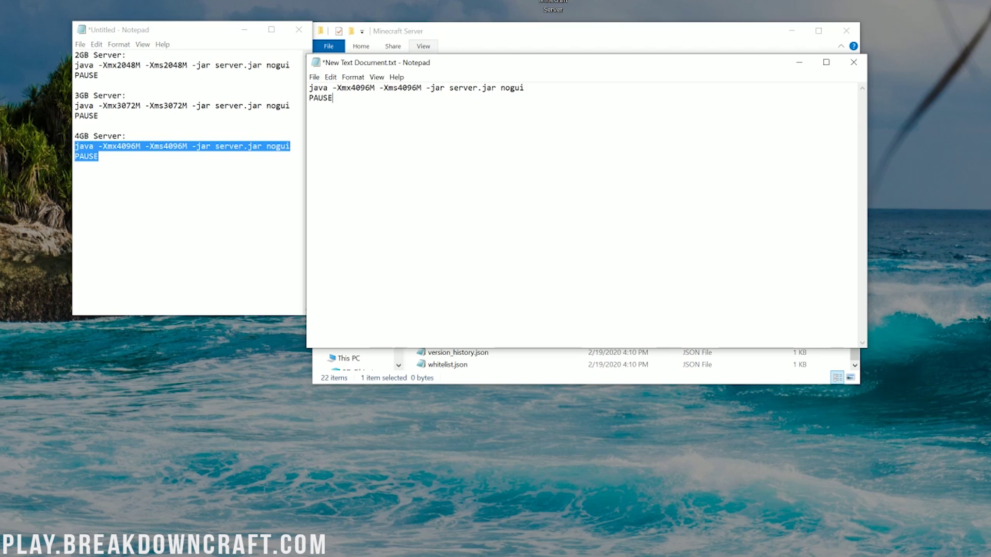
Step: Move the new document's window aside to reveal the folder's files, and highlight server.jar in the launch command
mouse_move(309, 88)
left_mouse_down()
mouse_move(328, 88)
mouse_move(309, 98)
left_mouse_up()
left_click(309, 98)
left_click_drag(449, 88, 715, 90)
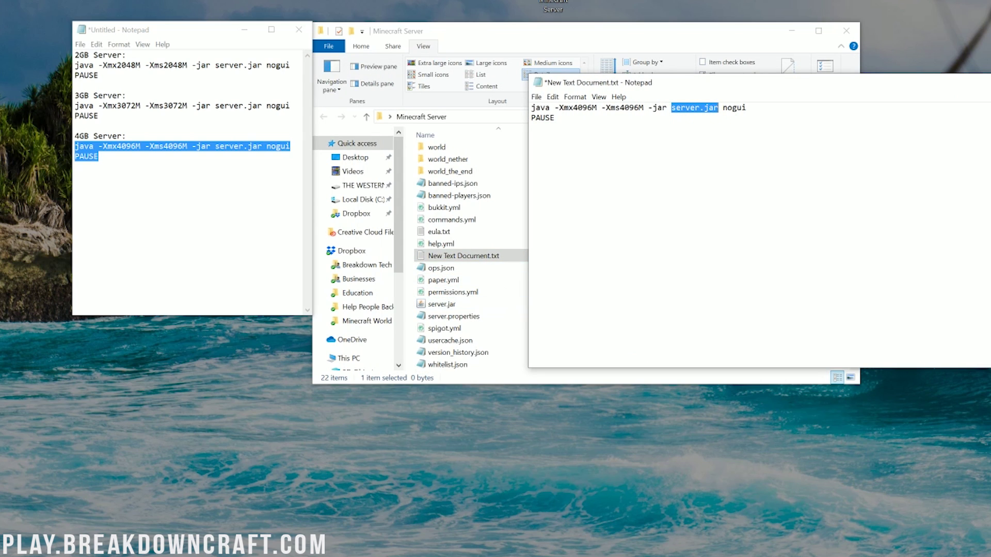
Step: Start saving the new text document under a new name in the Minecraft Server folder and name it run.bat
left_click_drag(637, 89, 434, 95)
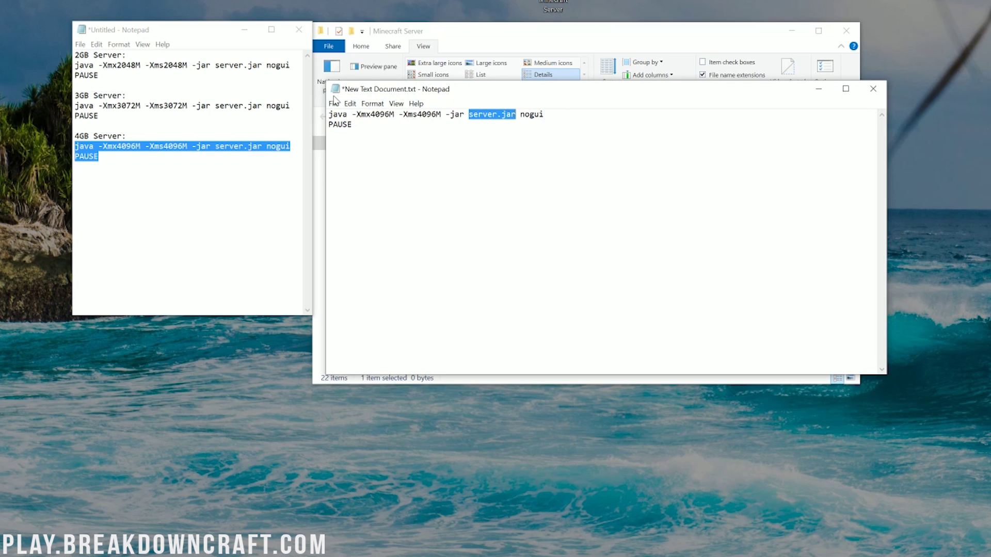
left_click(334, 105)
left_click(355, 166)
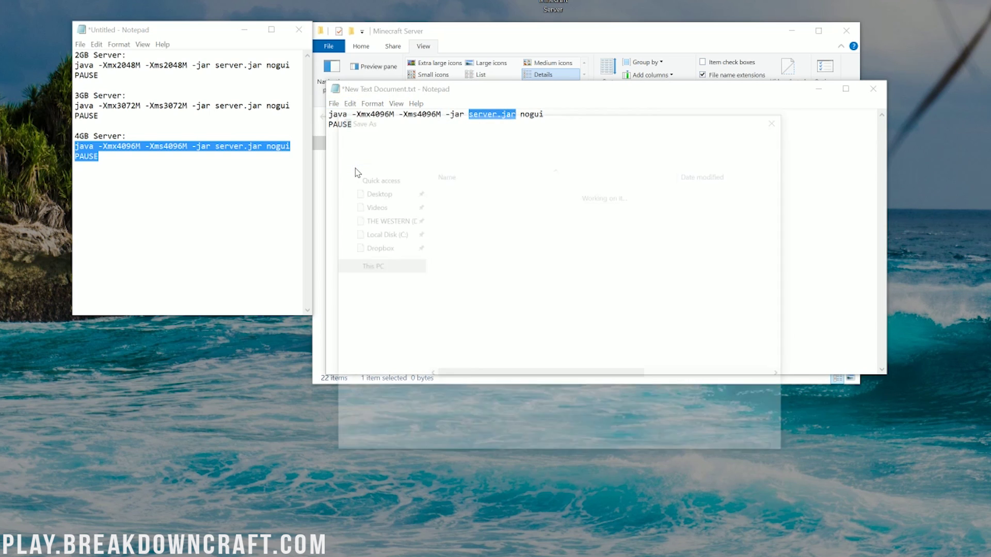
left_click_drag(489, 117, 486, 6)
left_click(458, 395)
key("ctrl+a")
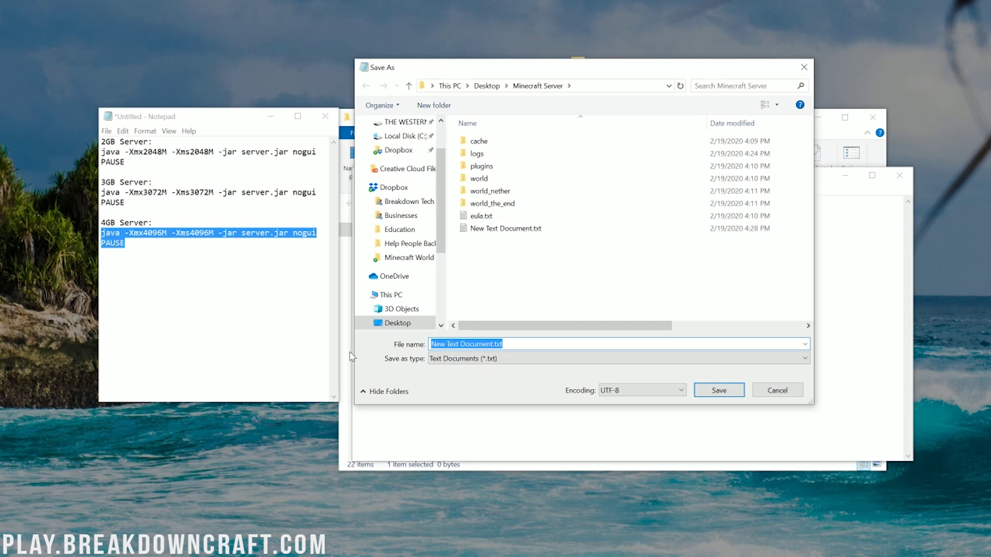
type("run.bat")
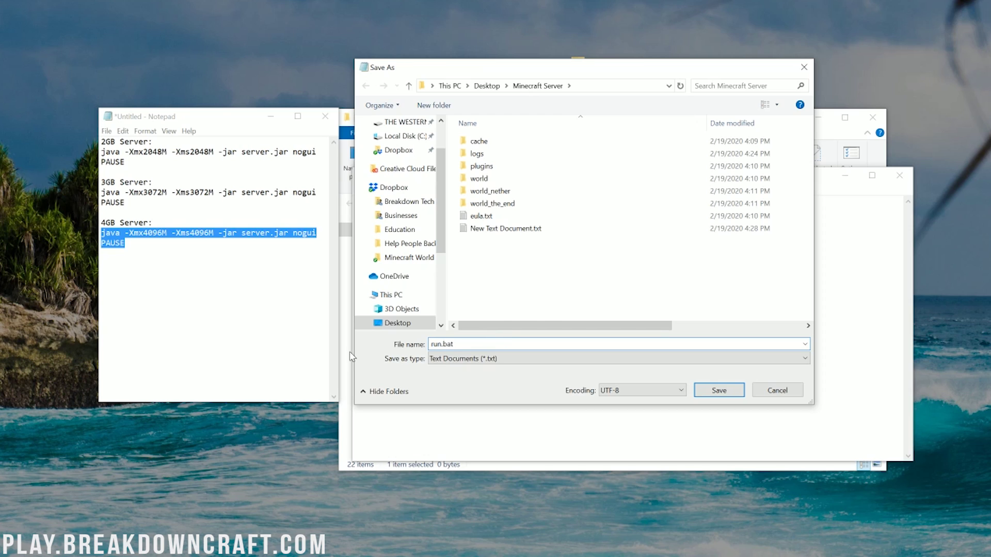
Step: Set the save type to All Files (*.*), save run.bat, and close its Notepad window
key("ctrl+a")
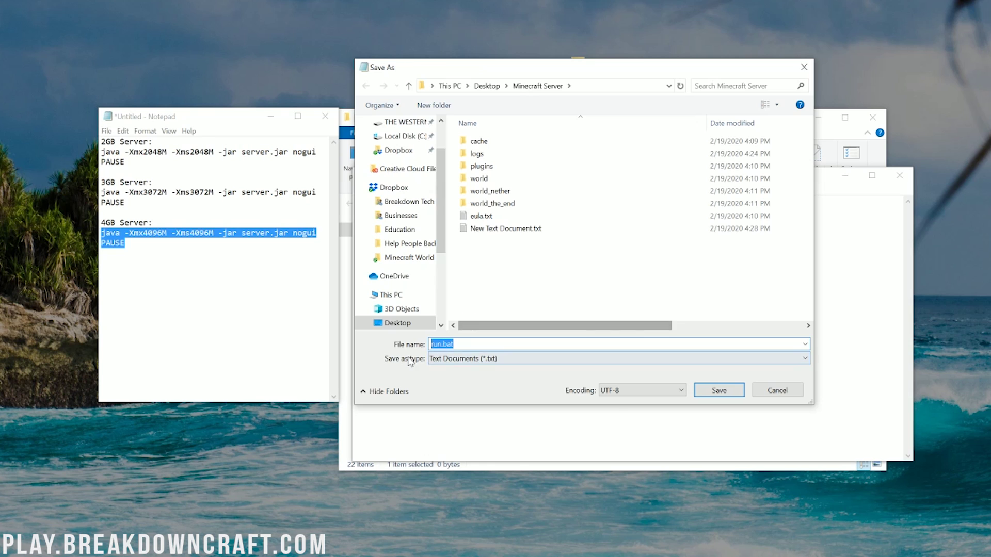
left_click(447, 359)
left_click(455, 379)
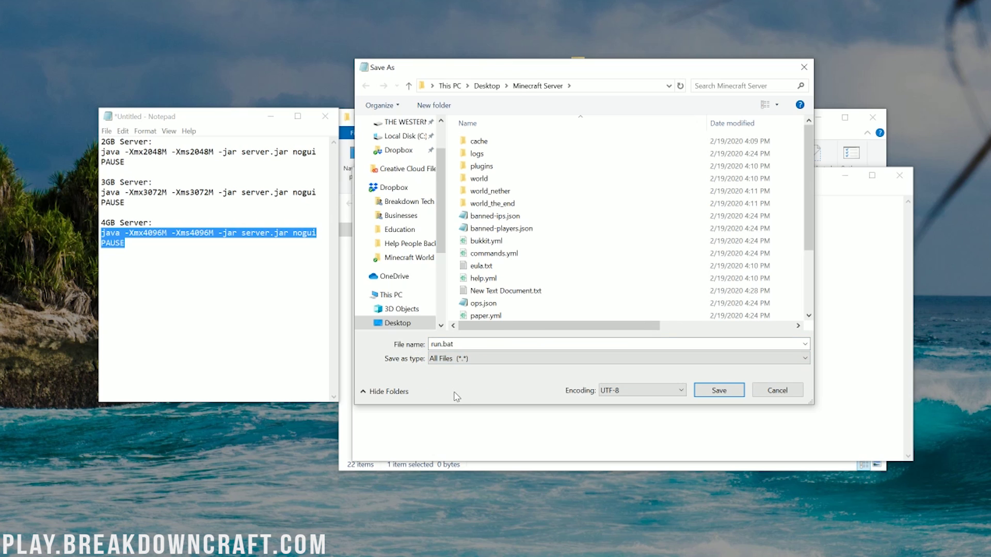
left_click(719, 390)
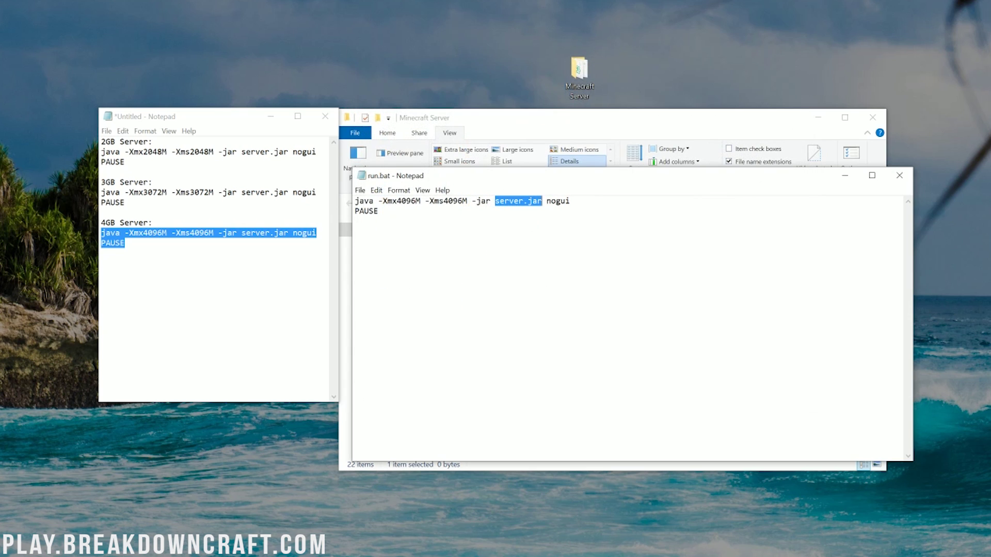
left_click(899, 176)
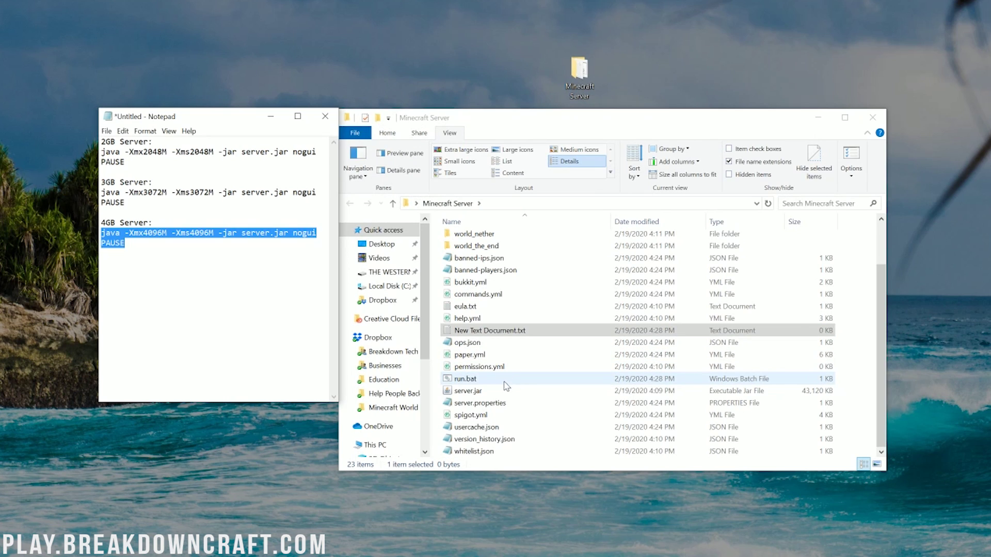
Step: Delete the leftover New Text Document.txt from the Minecraft Server folder and launch the server with run.bat
left_click(485, 381)
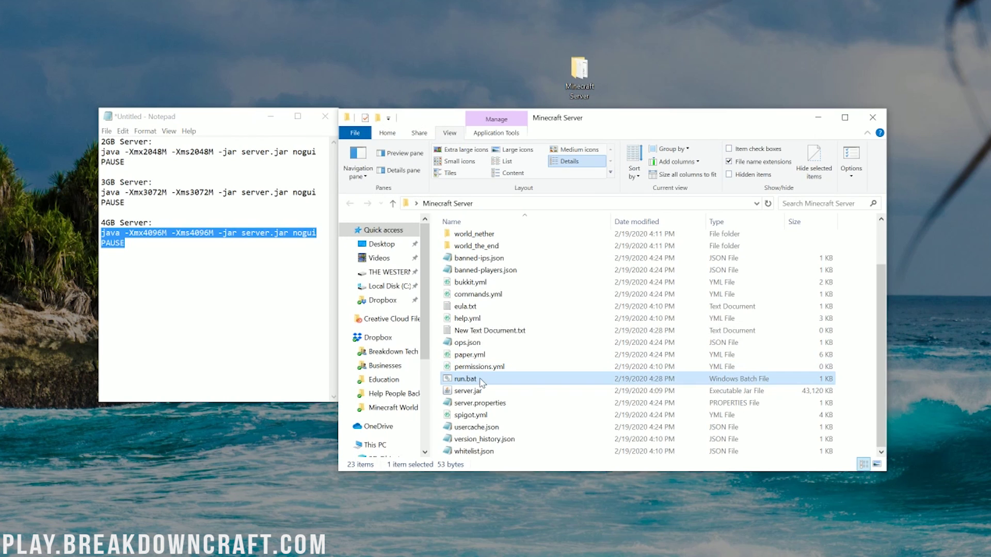
right_click(468, 331)
left_click(498, 515)
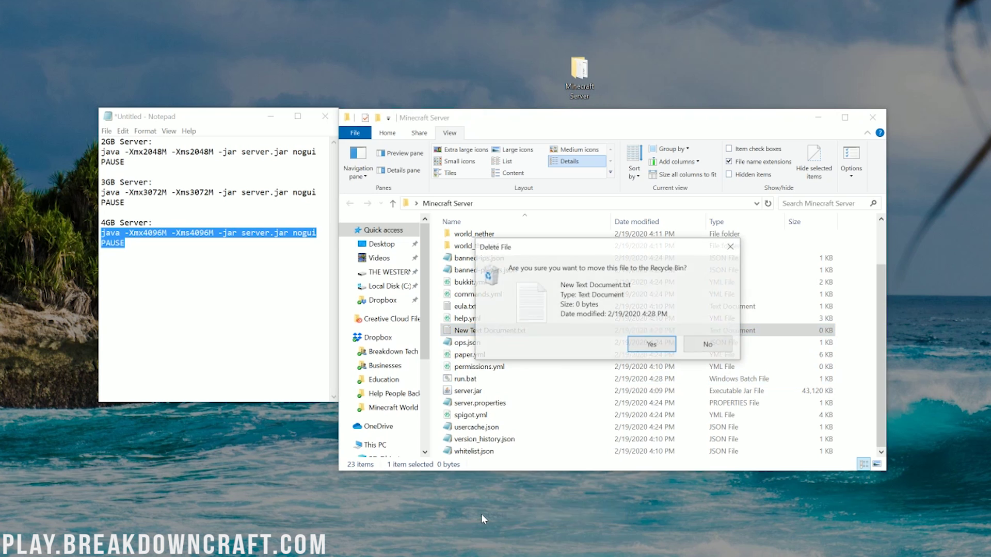
key("Return")
left_click(469, 380)
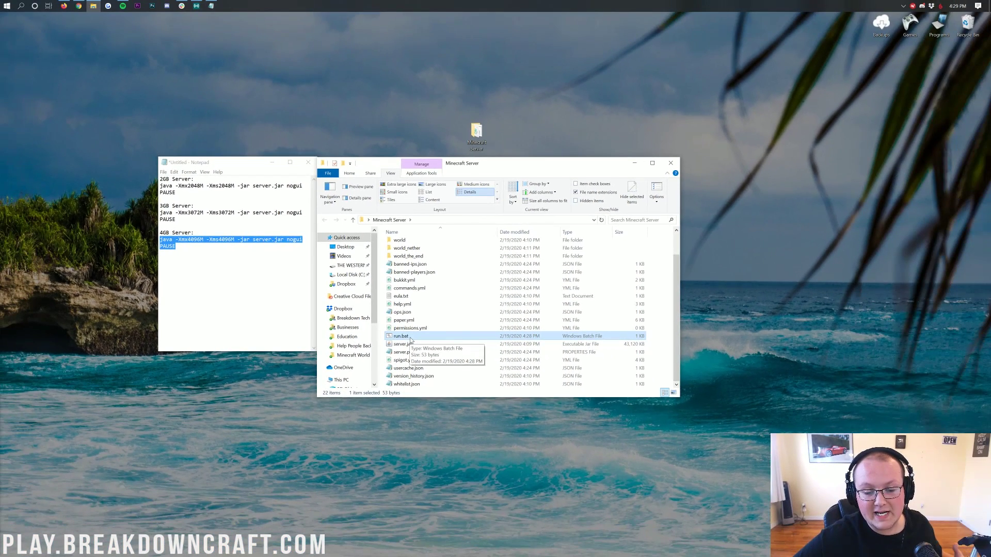
double_click(448, 363)
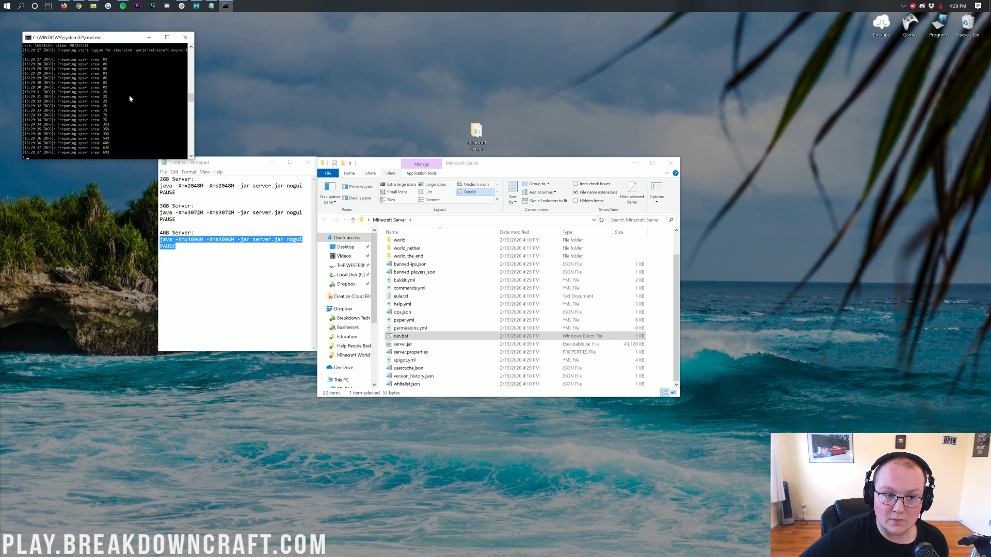
Step: Switch to Chrome and review the article on downloading and installing Java for Minecraft servers, including its download link and steps
left_click(79, 5)
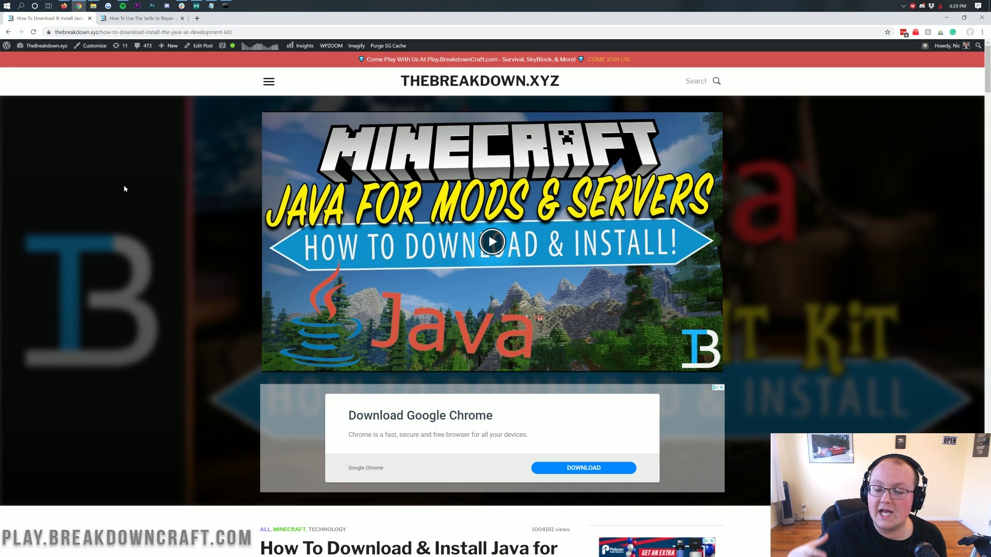
scroll(124, 189, "down", 4)
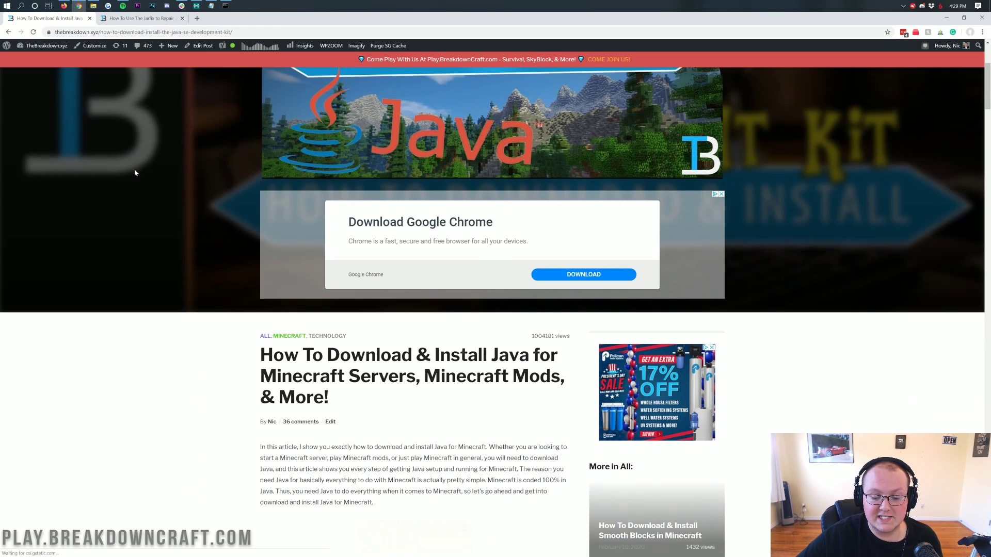
triple_click(425, 392)
left_click(419, 376, "shift")
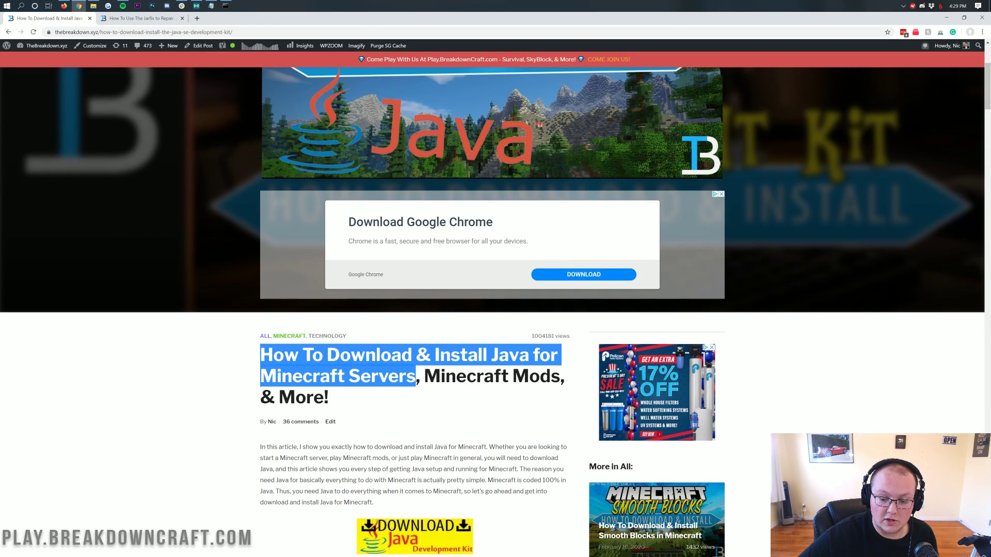
left_click(419, 376)
triple_click(521, 338)
left_click(522, 343)
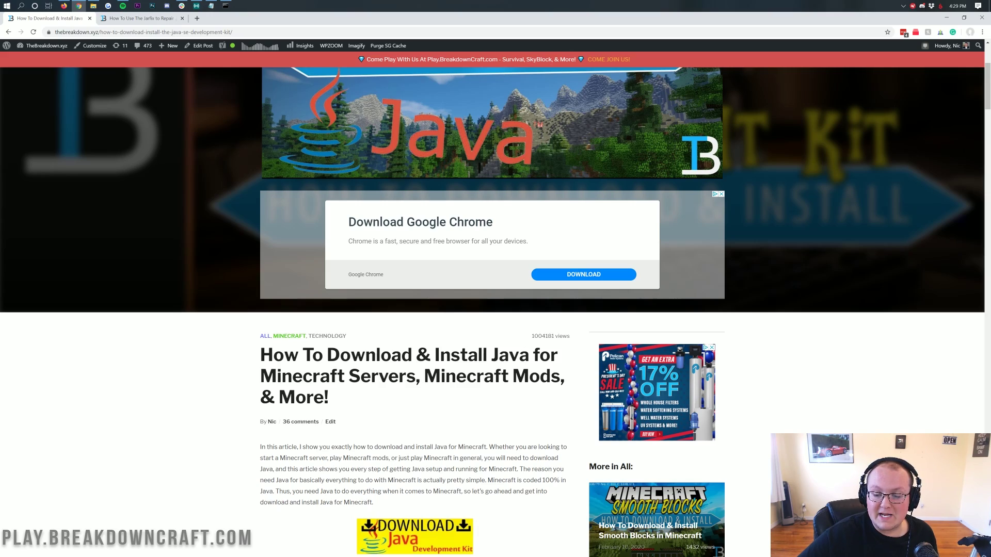
scroll(430, 126, "down", 10)
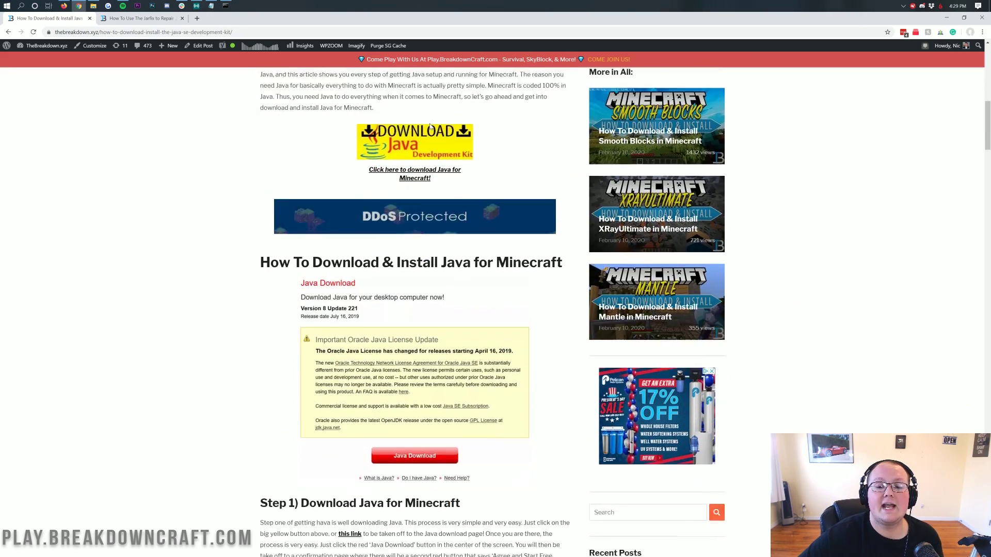
scroll(430, 127, "down", 6)
scroll(431, 145, "up", 2)
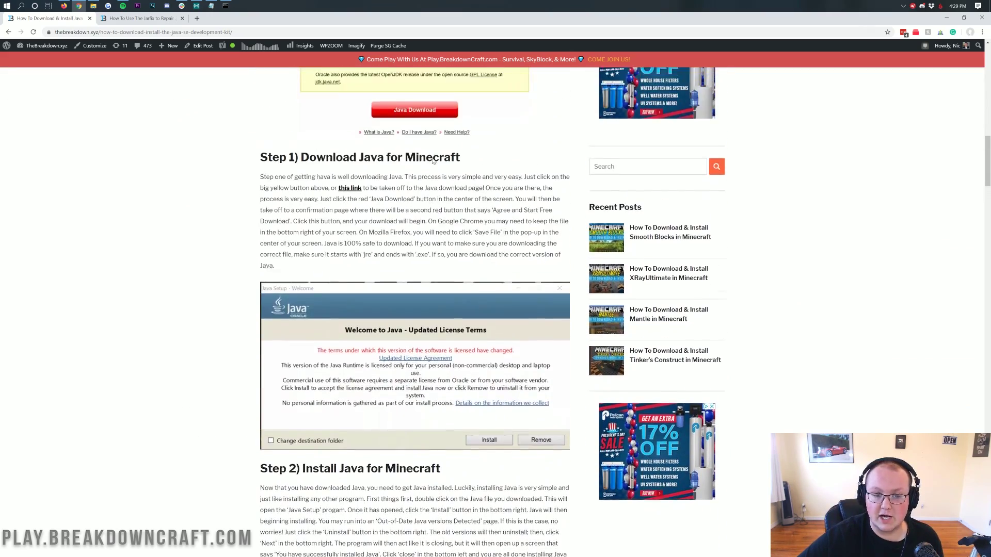
scroll(432, 161, "down", 2)
scroll(433, 161, "up", 15)
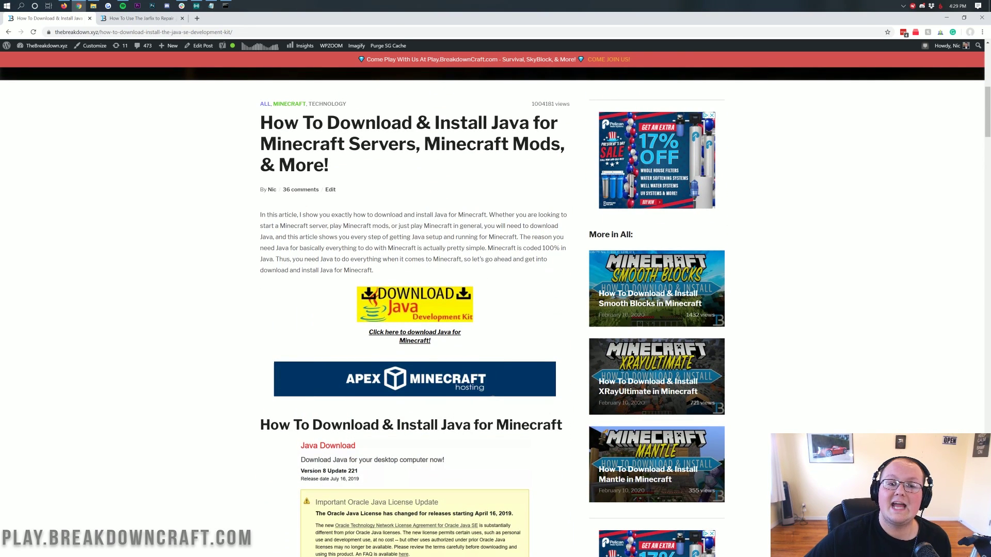
Step: Look through the article on using the Jarfix to repair .jar files, including its download link
left_click(150, 18)
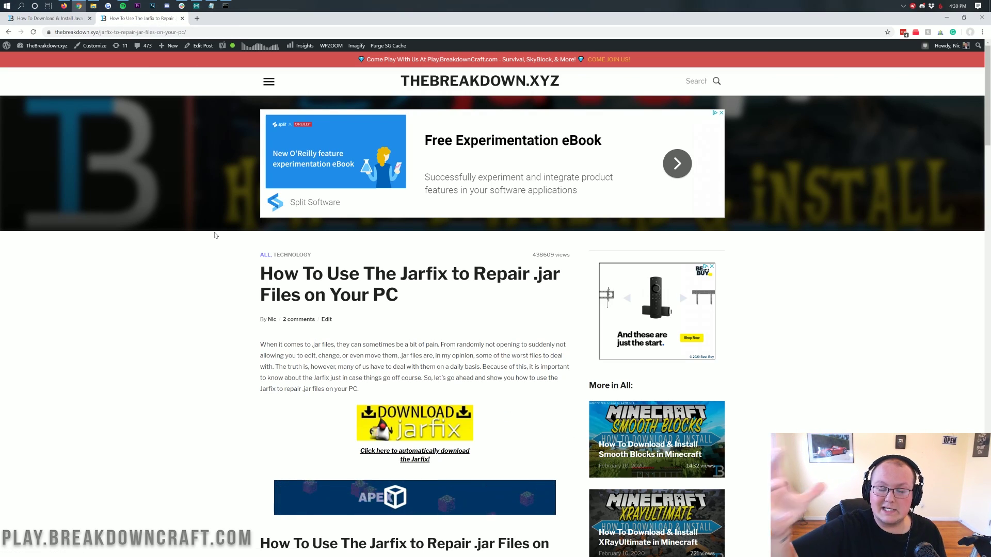
scroll(385, 253, "down", 6)
scroll(385, 253, "up", 3)
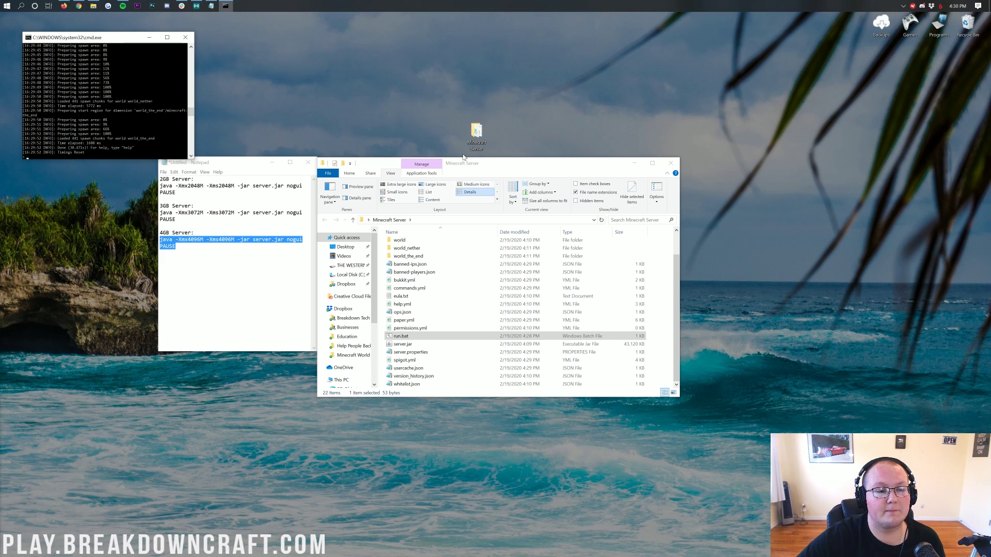
Step: Switch back to the server console, shut down the server with the stop command, and dismiss the console window
left_click_drag(111, 37, 234, 122)
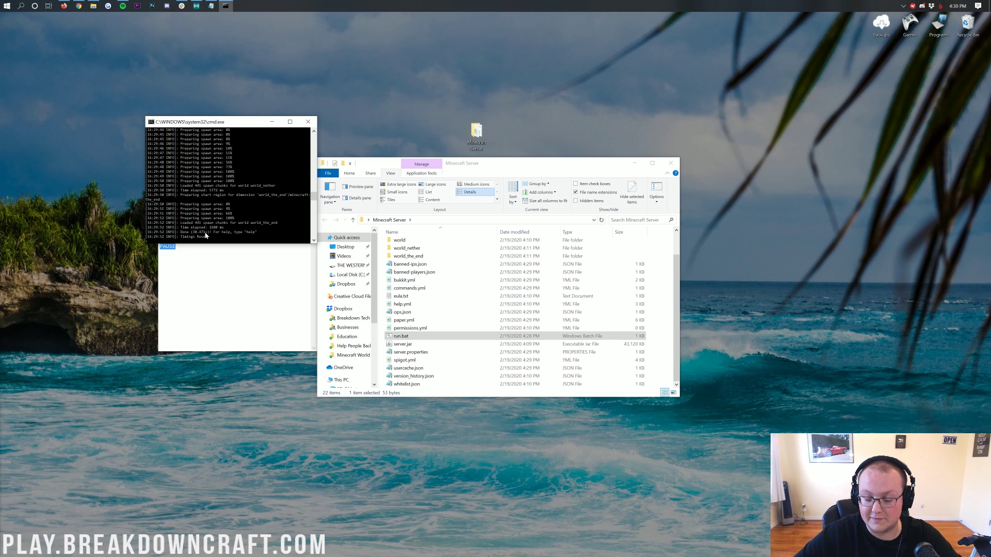
type("op")
key("Return")
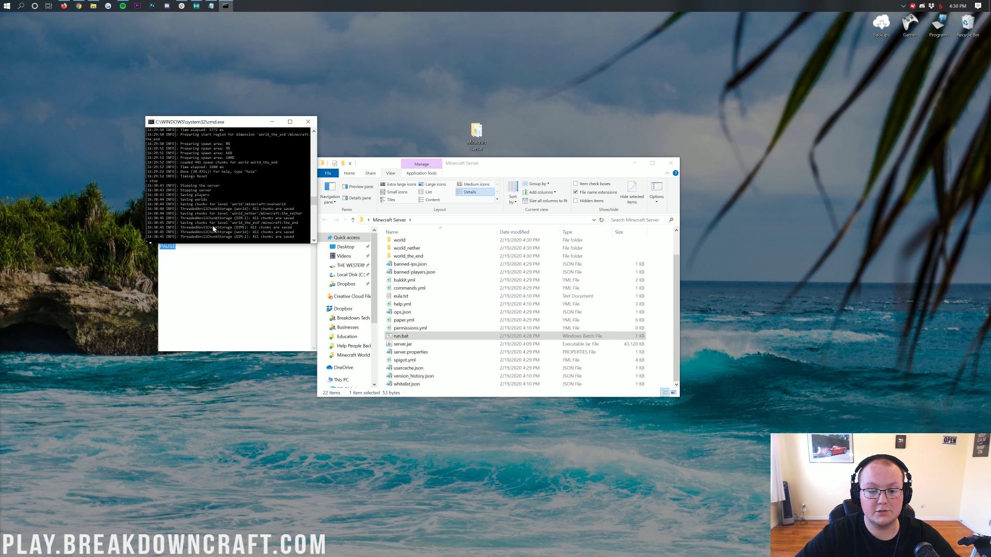
key("Return")
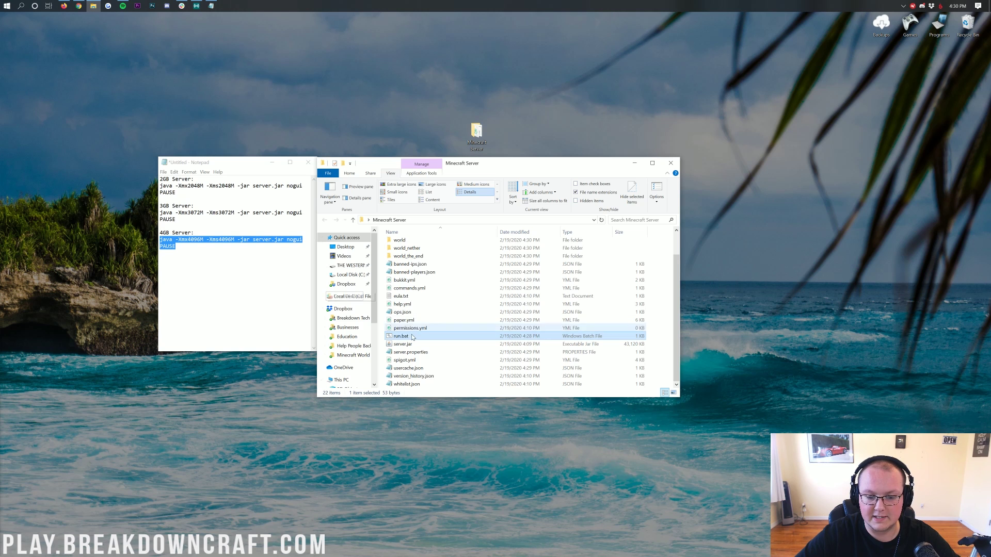
key("F2")
right_click(408, 336)
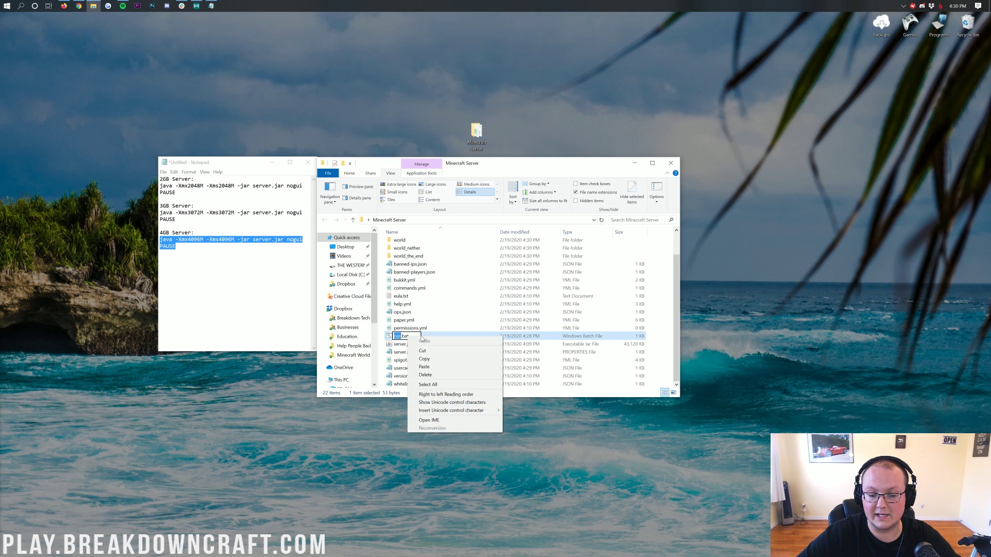
key("Escape")
Step: Open the run.bat file in the Minecraft Server folder for editing
right_click(407, 366)
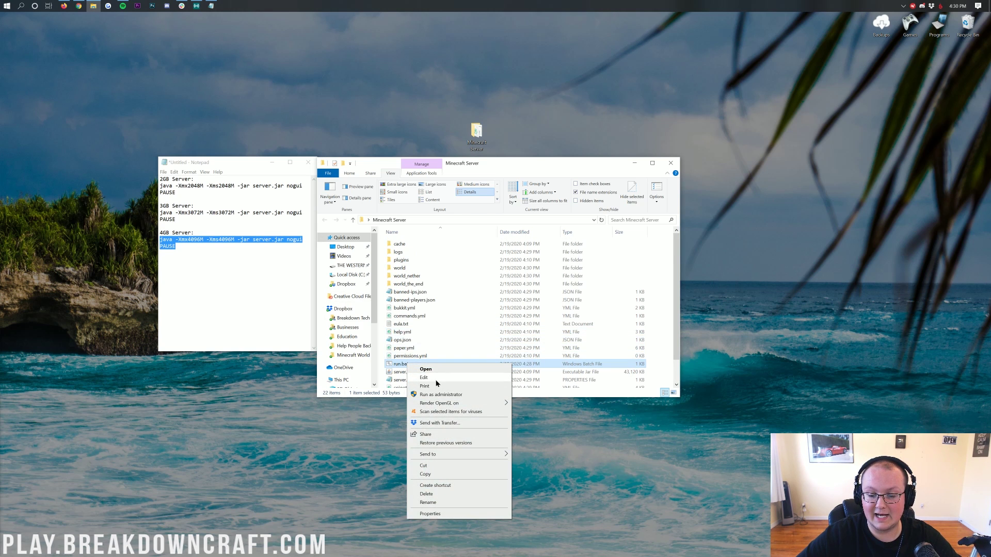